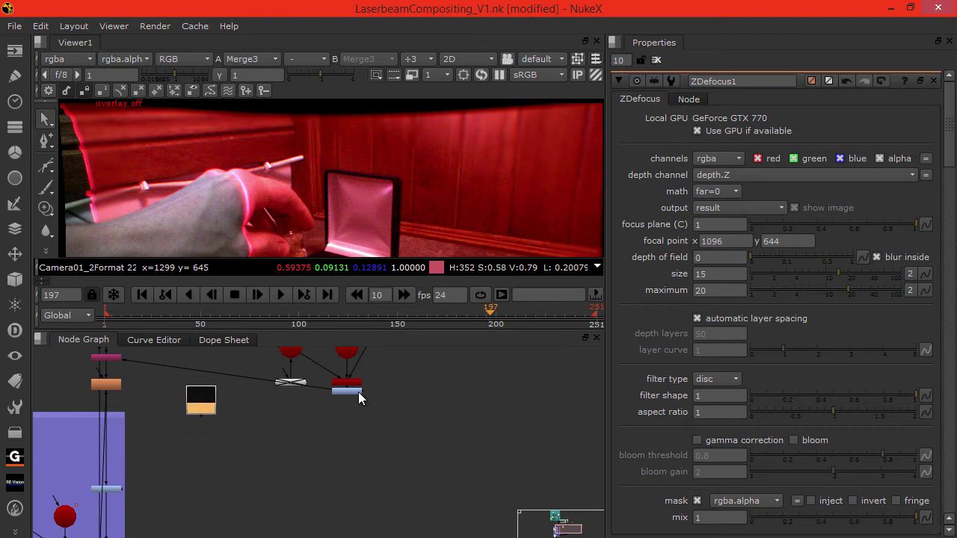
- Add a Multiply merge and place it under the black grain node
click(259, 427)
key(Tab)
text(mu)
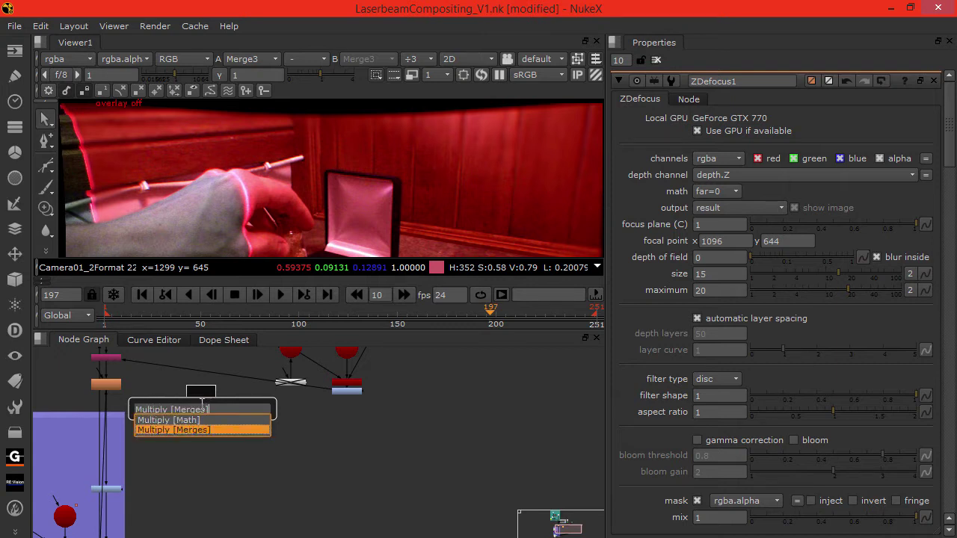
key(Return)
drag(240, 408, 343, 392)
drag(253, 437, 207, 428)
- Add an Invert node beneath the Grade4 matte node
click(343, 391)
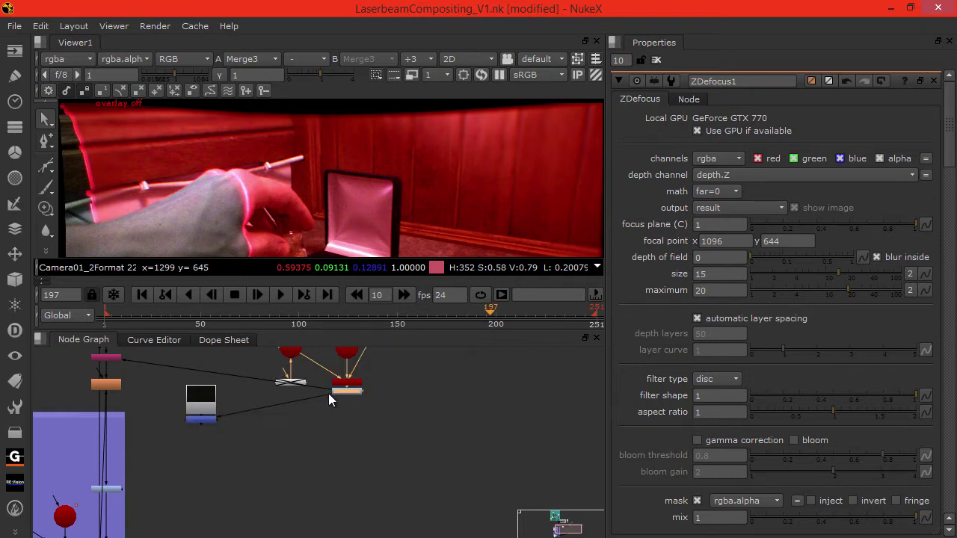
key(Tab)
text(inv)
key(Return)
- View the Grade4 matte, then the inverted matte from Invert2
key(1)
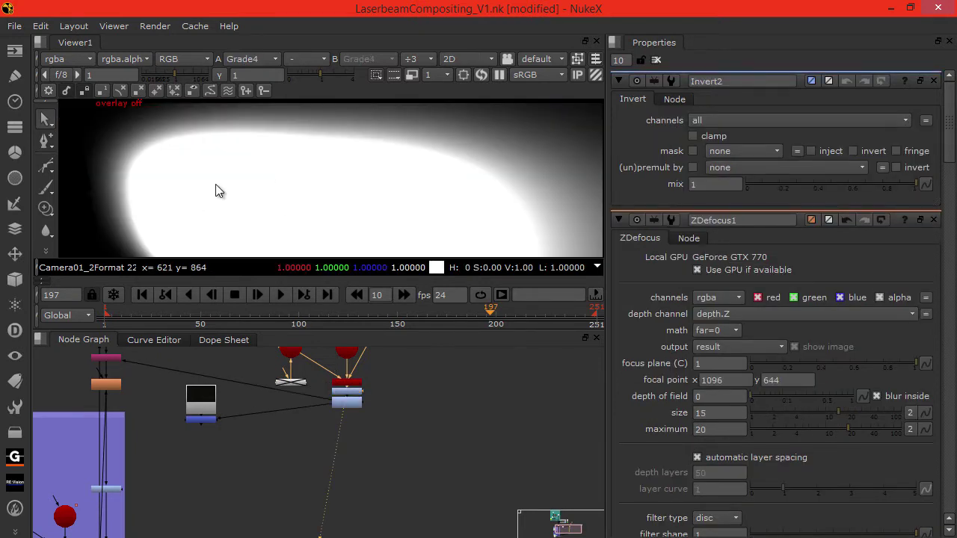
click(343, 401)
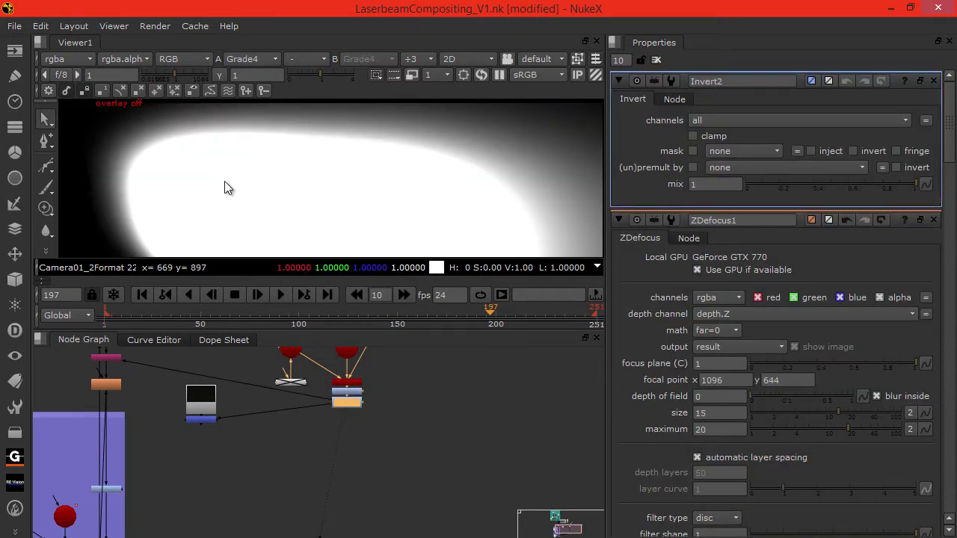
key(1)
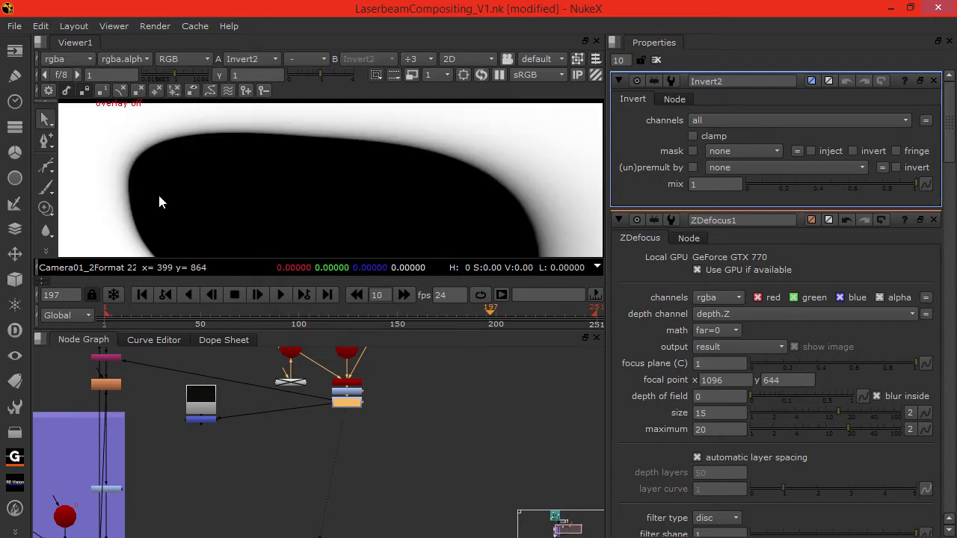
scroll(159, 202, down, 4)
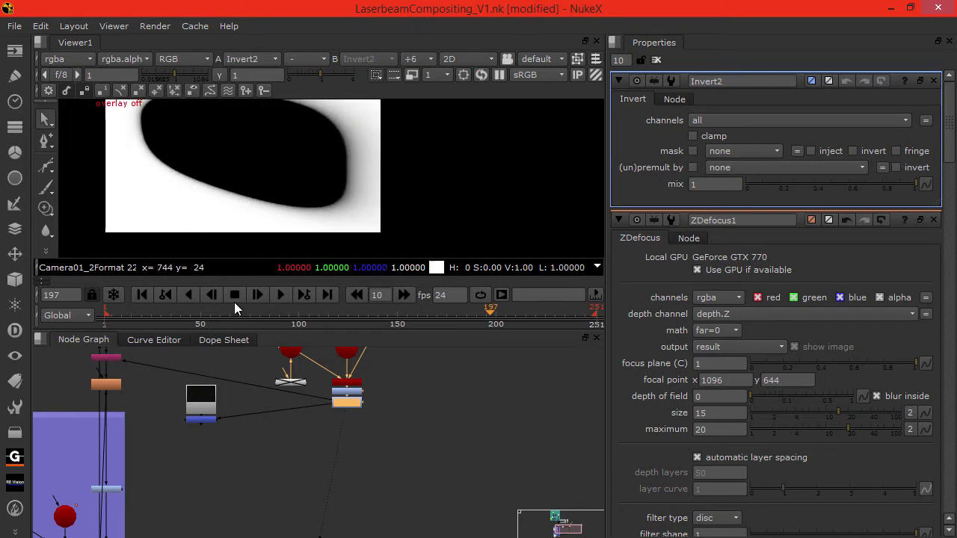
click(226, 436)
middle_drag(224, 200, 237, 224)
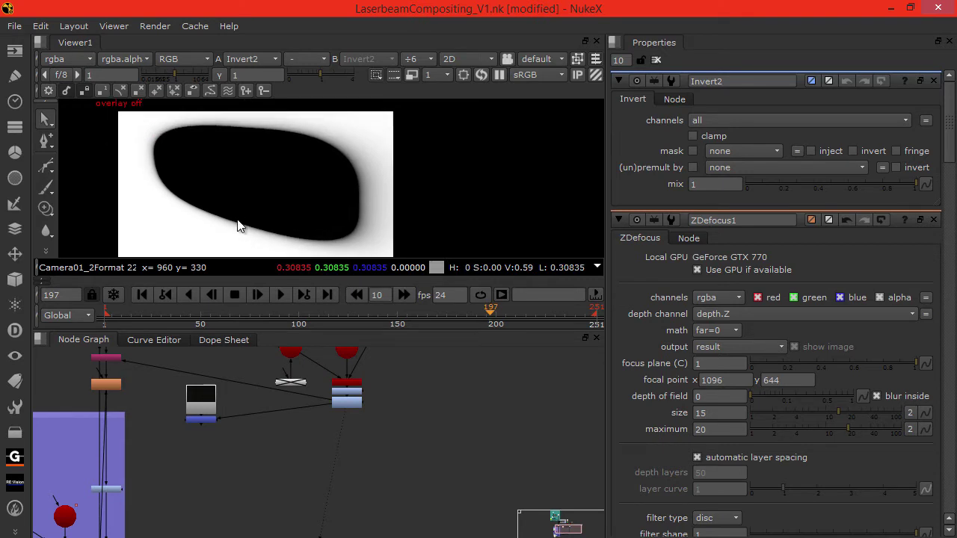
scroll(202, 430, up, 3)
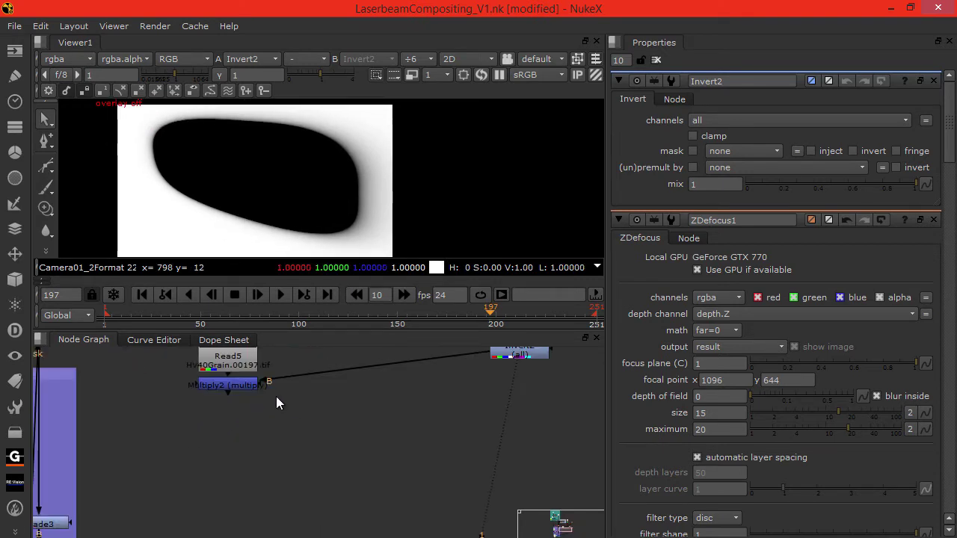
middle_drag(276, 403, 212, 487)
- View Multiply2's colour channels and move the grain read just above Multiply2
click(158, 474)
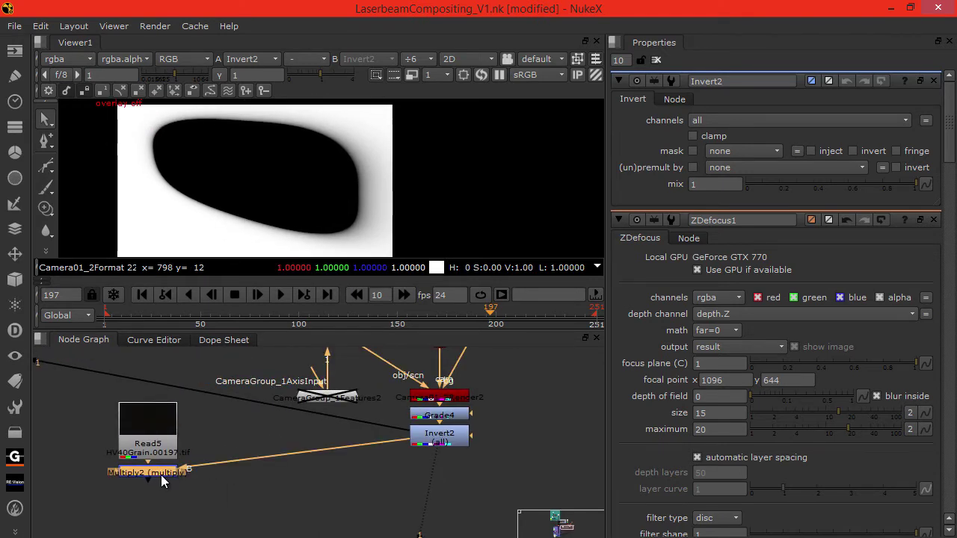
key(1)
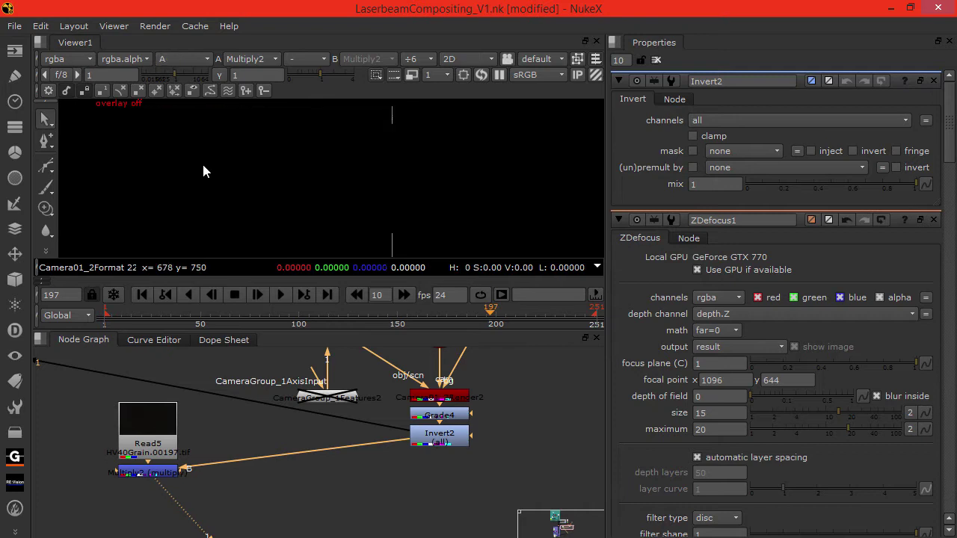
key(a)
drag(142, 437, 148, 410)
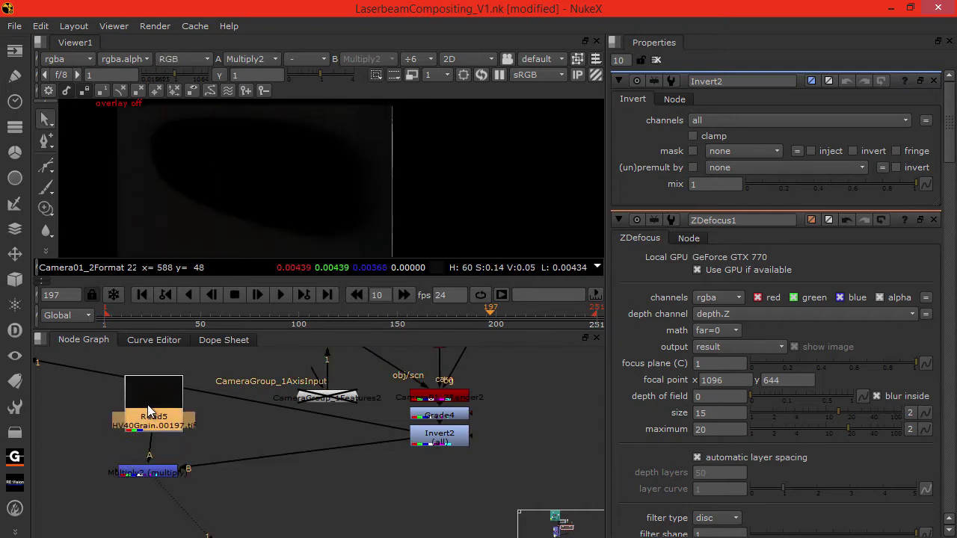
middle_drag(118, 417, 221, 434)
click(225, 426)
- Add Merge9 with A from Multiply2, B from ZDefocus1, masked by the laser matte
key(m)
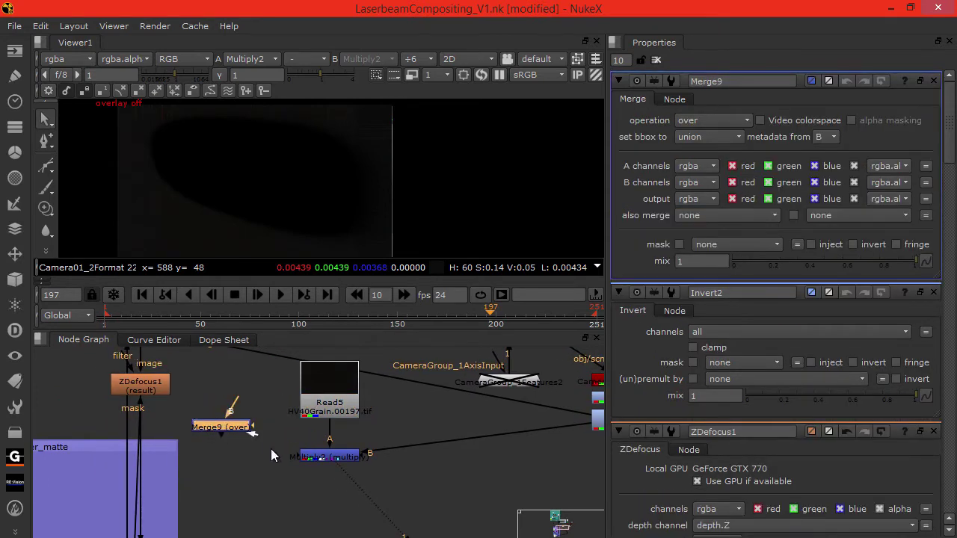
drag(271, 448, 256, 431)
drag(217, 407, 142, 393)
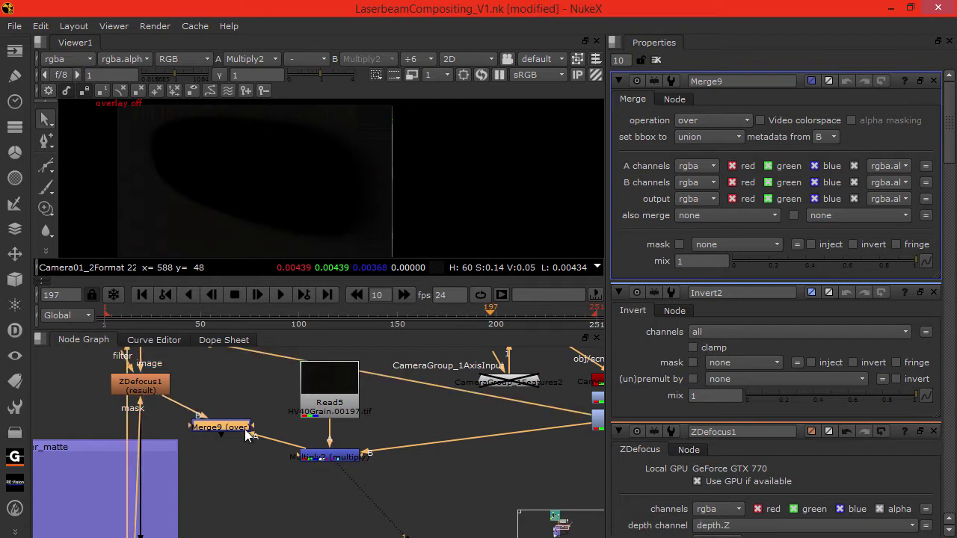
drag(220, 432, 187, 432)
scroll(225, 429, down, 3)
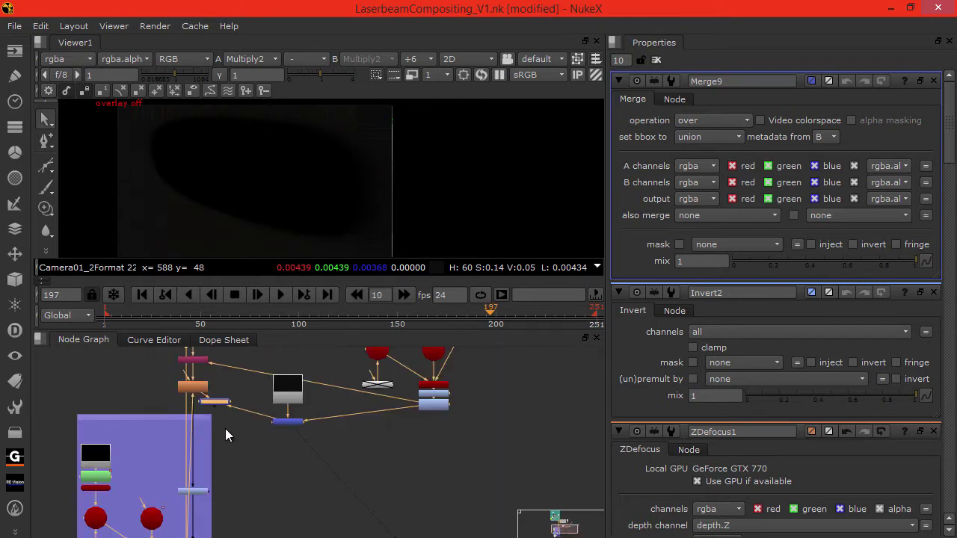
middle_drag(224, 428, 231, 384)
drag(235, 398, 178, 522)
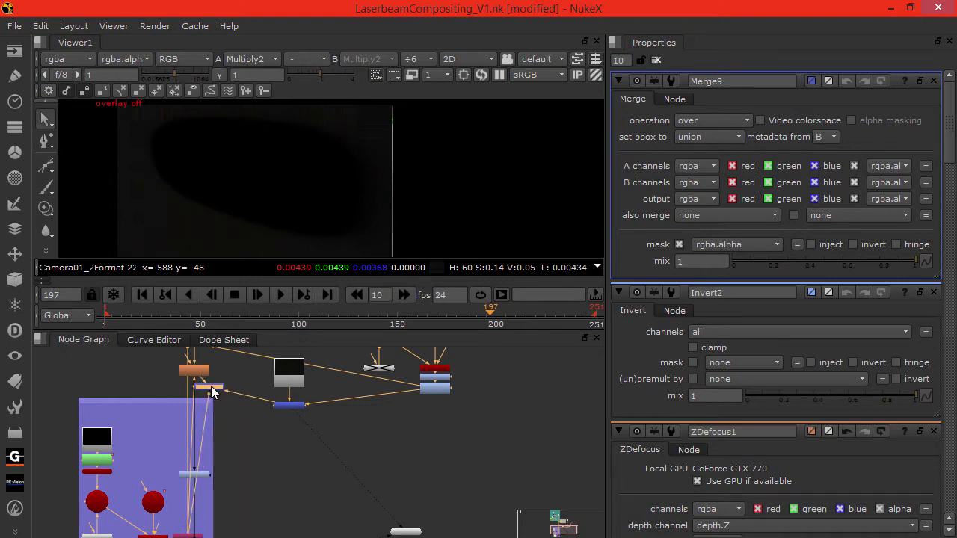
- Line Merge9 up under ZDefocus1 and view the Merge3 composite
scroll(209, 388, up, 3)
scroll(172, 426, down, 2)
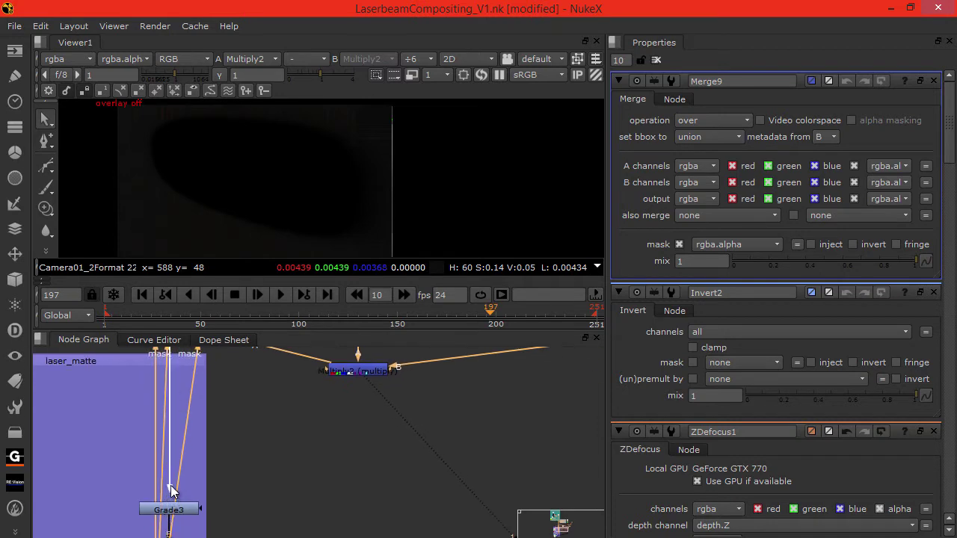
scroll(157, 468, down, 2)
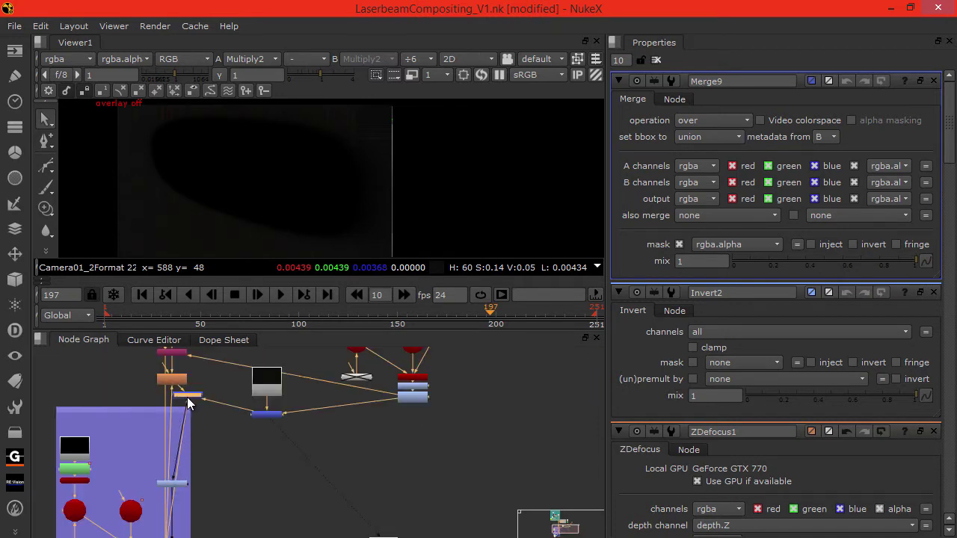
drag(186, 396, 174, 397)
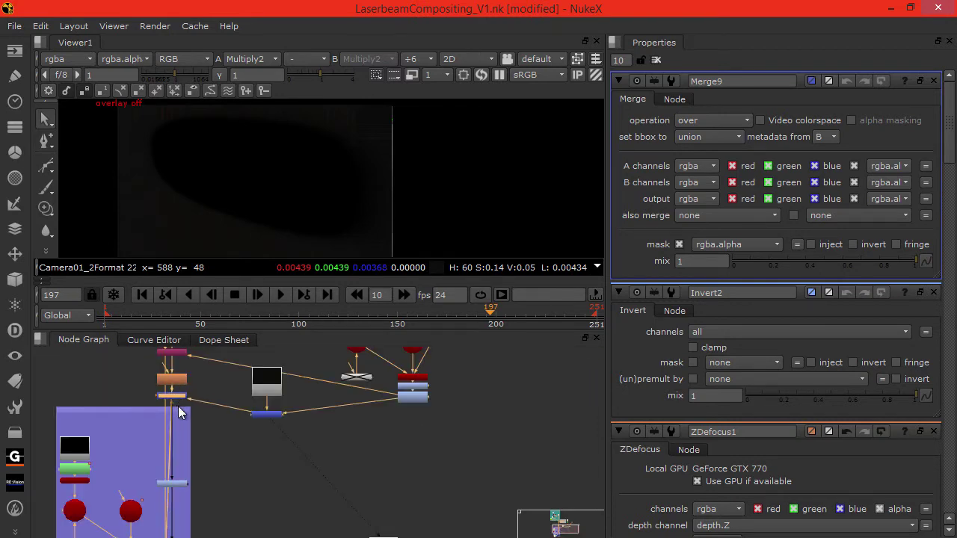
middle_drag(181, 497, 167, 424)
click(161, 512)
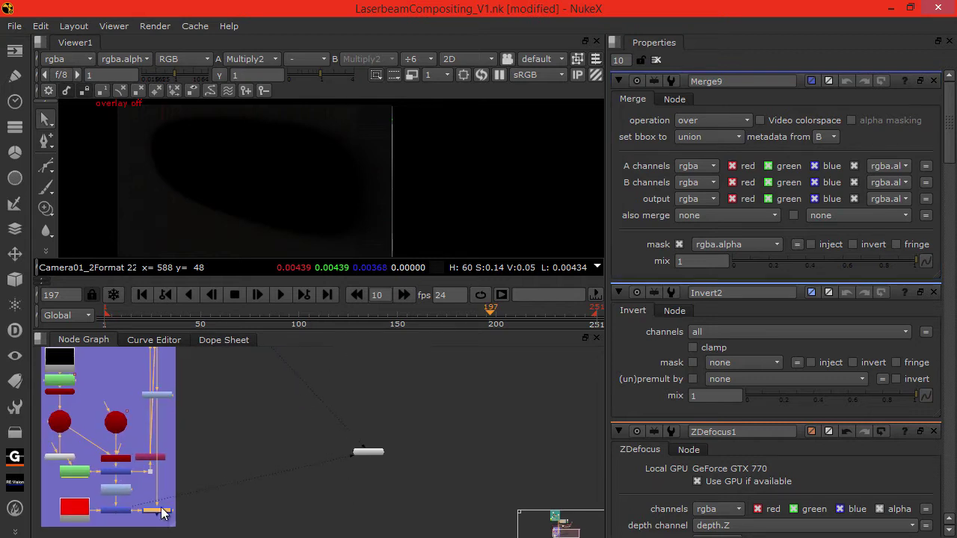
key(1)
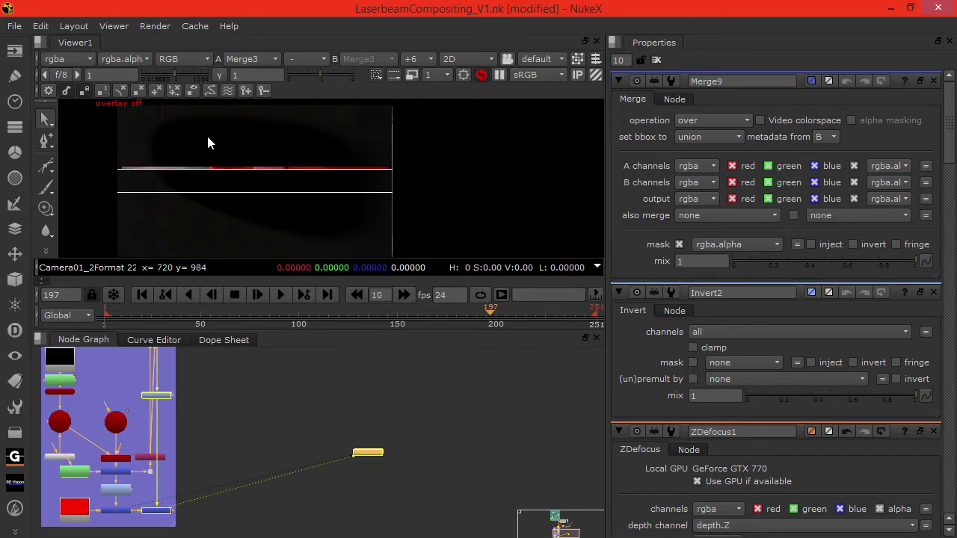
- Pan around the red-room composite, then open the HV40Grain Read5 properties
key(f)
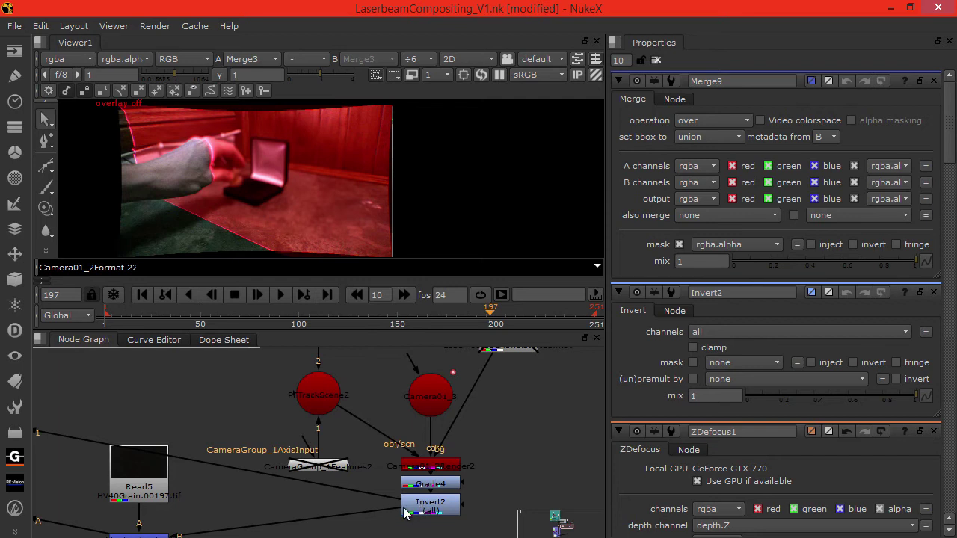
middle_drag(317, 492, 113, 402)
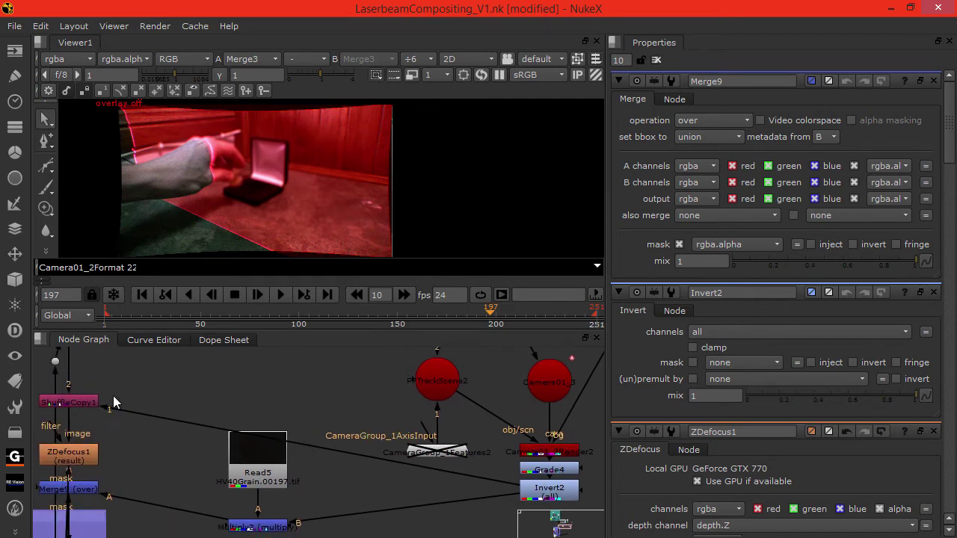
mouse_move(108, 407)
mouse_down()
mouse_move(101, 383)
mouse_move(56, 385)
mouse_move(454, 472)
mouse_move(539, 482)
mouse_move(545, 473)
mouse_up()
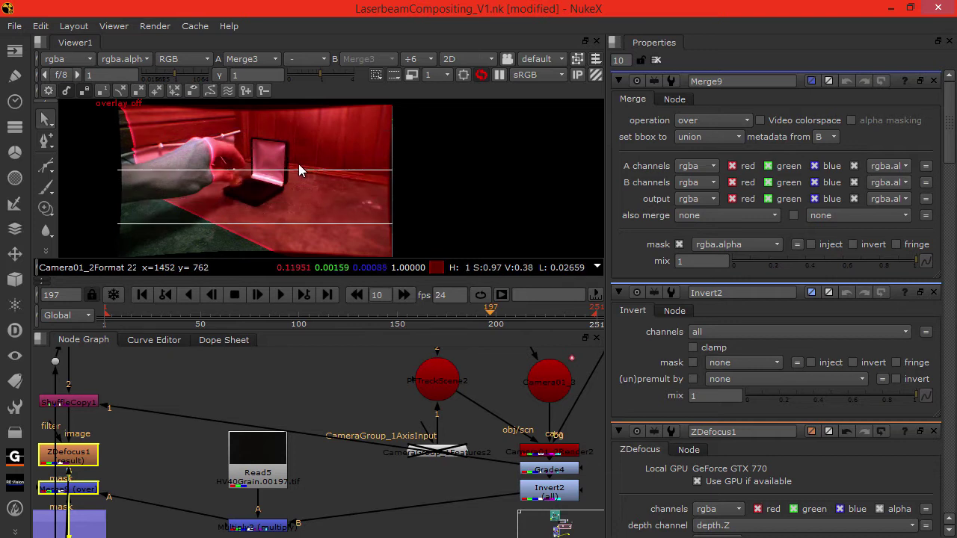
middle_drag(349, 154, 341, 200)
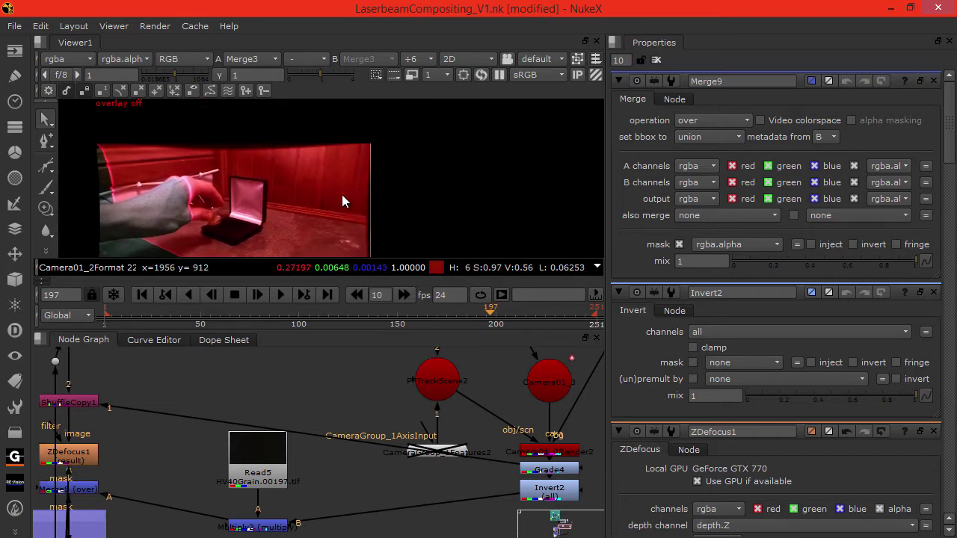
click(256, 461)
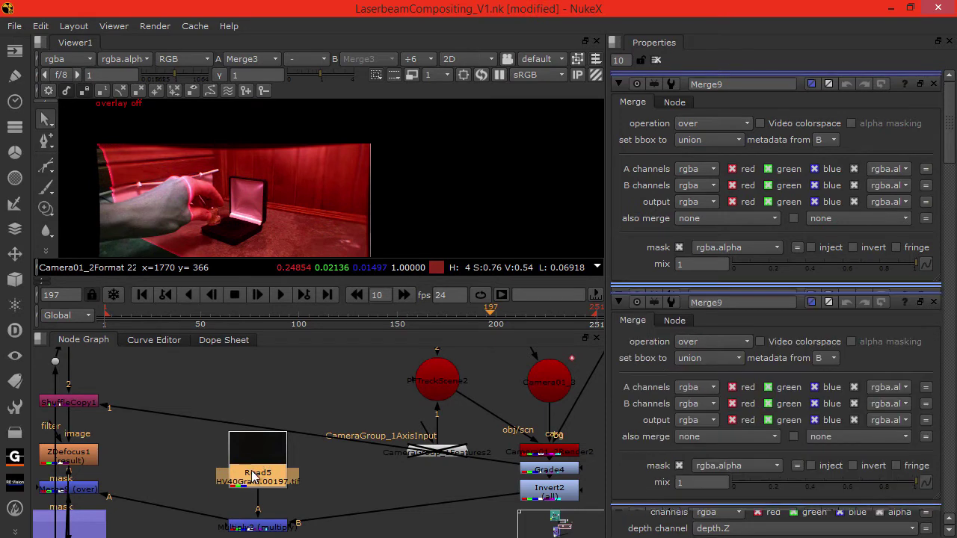
double_click(254, 469)
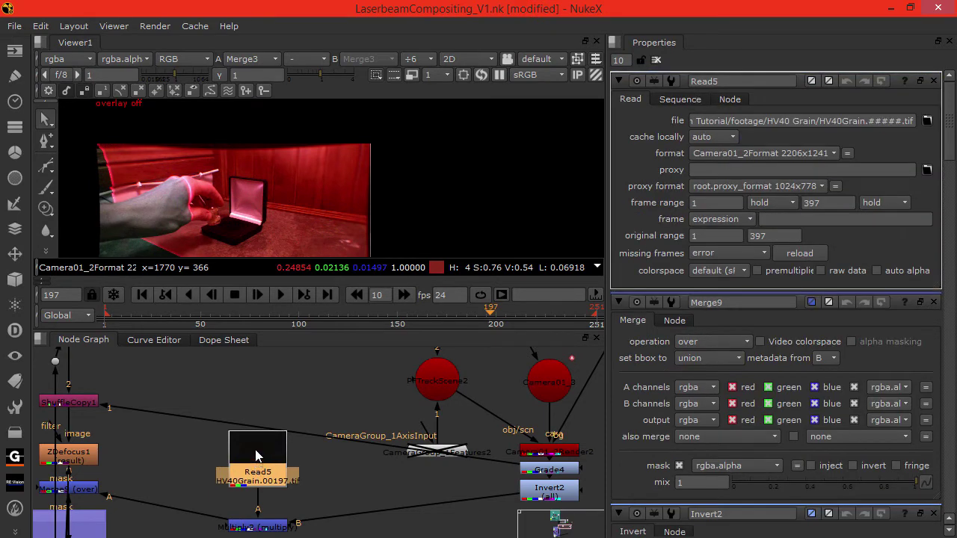
- Insert Grade5 after the HV40Grain read, move the read up, and reopen its settings
key(g)
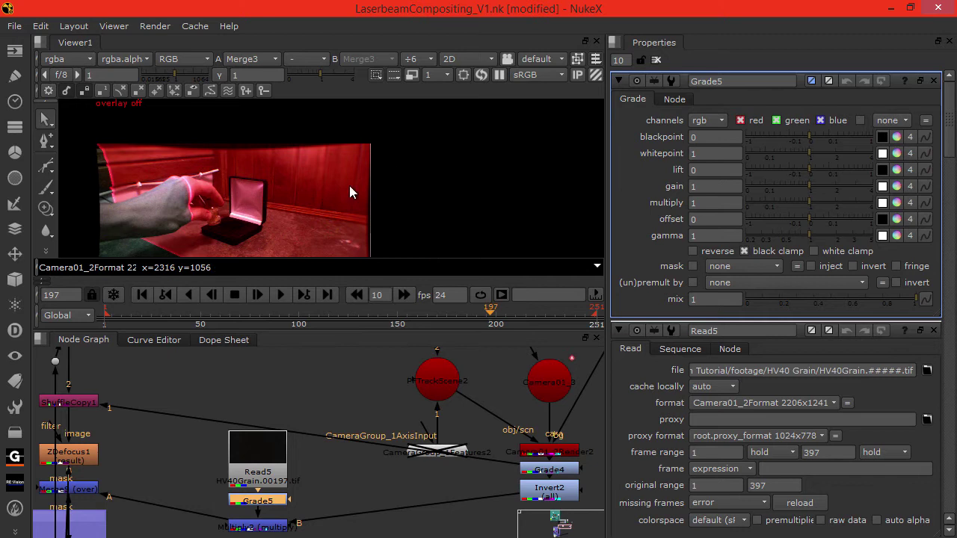
scroll(308, 173, up, 3)
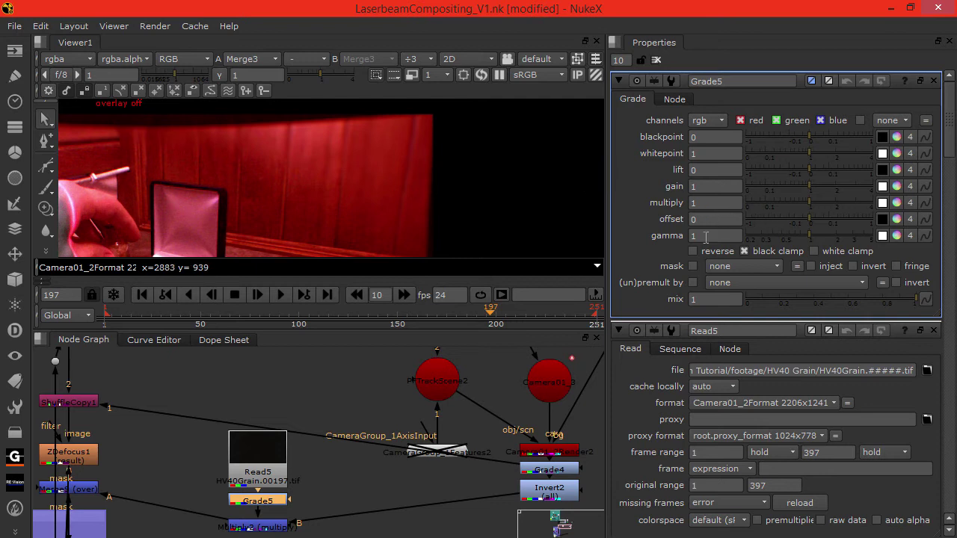
drag(264, 467, 262, 437)
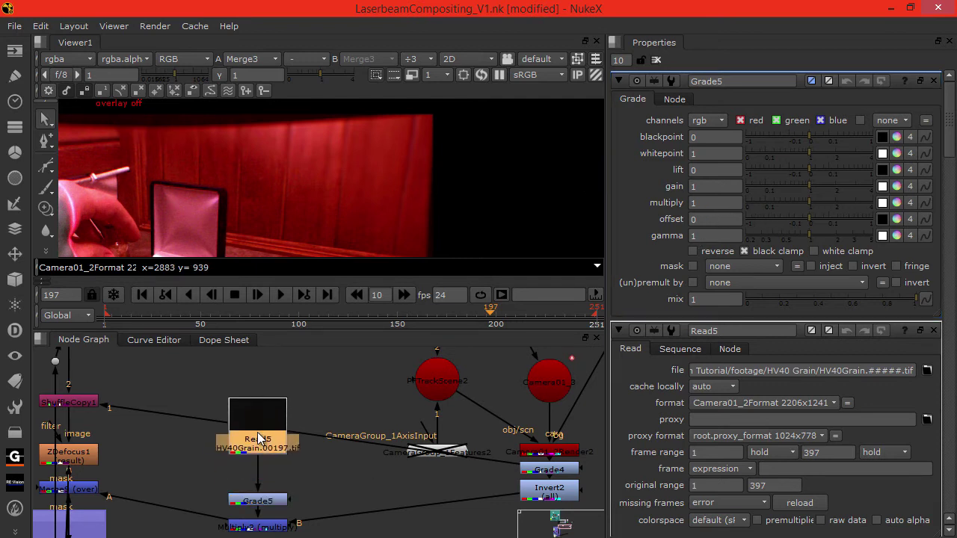
double_click(260, 441)
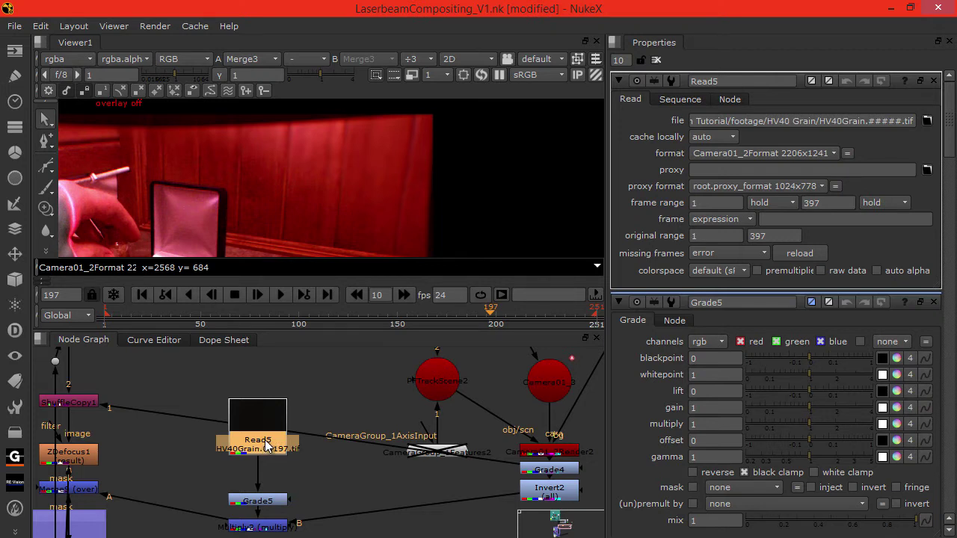
- Insert Grade6 below the grain read and set its gain to 10
key(g)
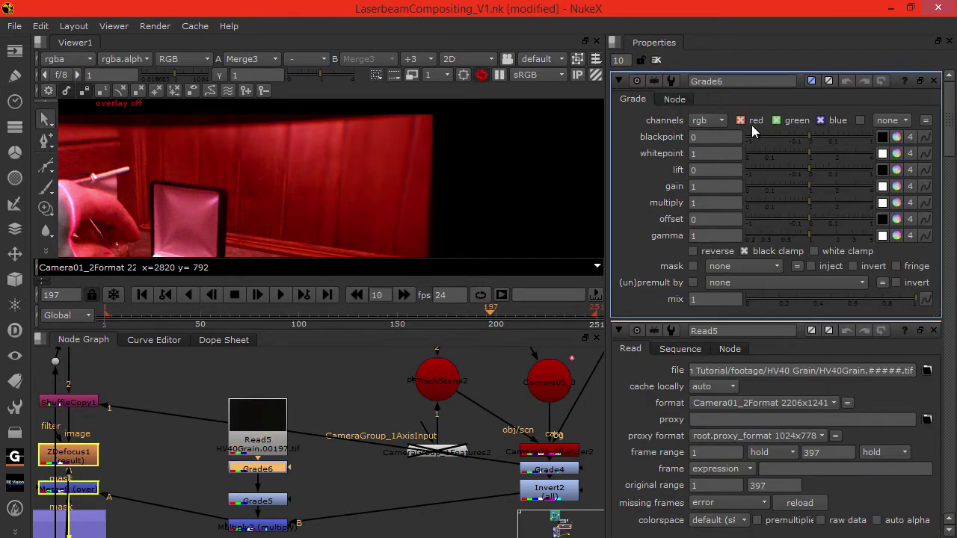
click(703, 186)
text(10)
key(Return)
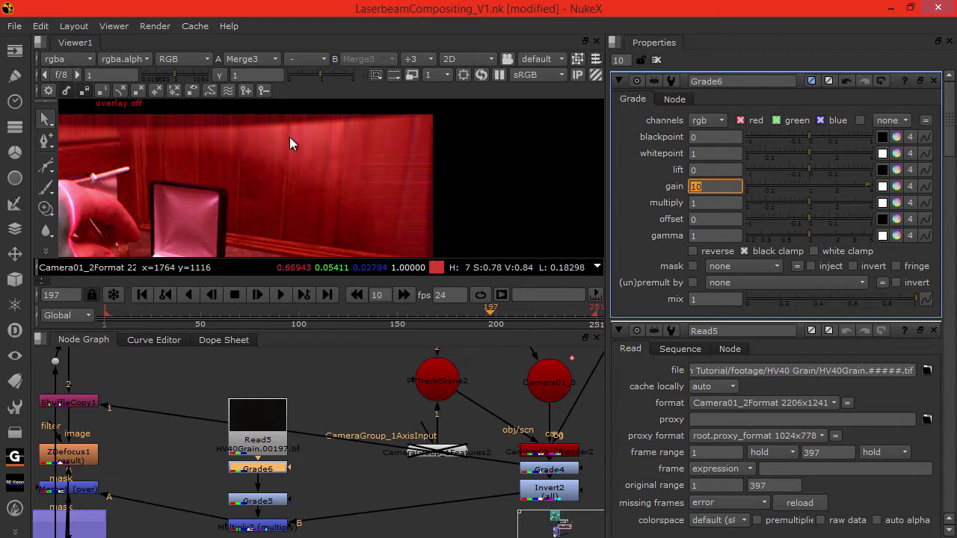
- Set Read5's format to HD 1920x1080 and move the node higher
click(277, 456)
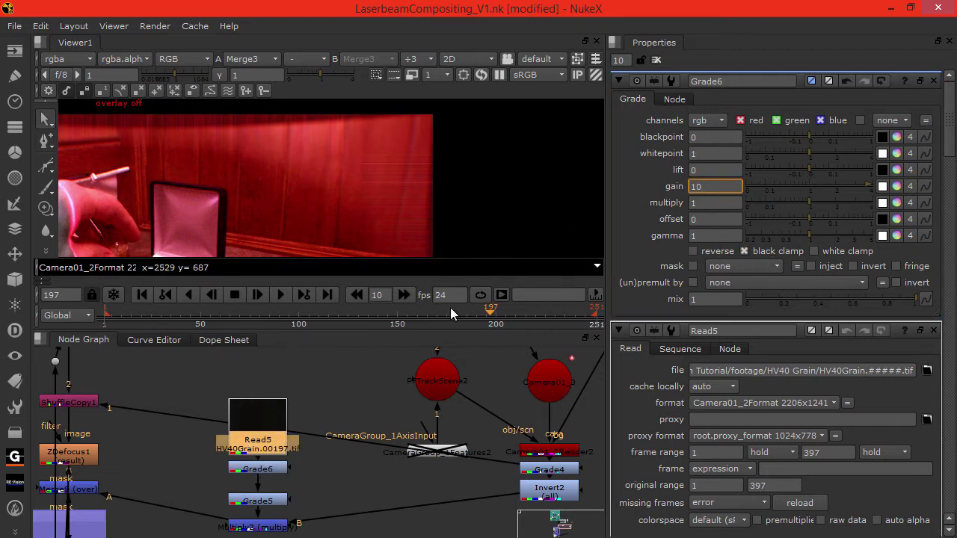
double_click(259, 450)
click(711, 188)
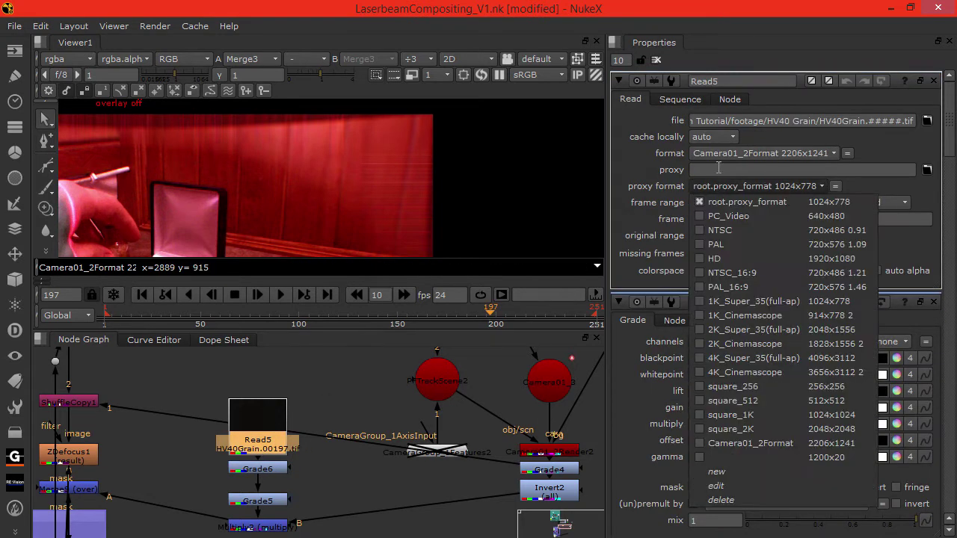
click(714, 155)
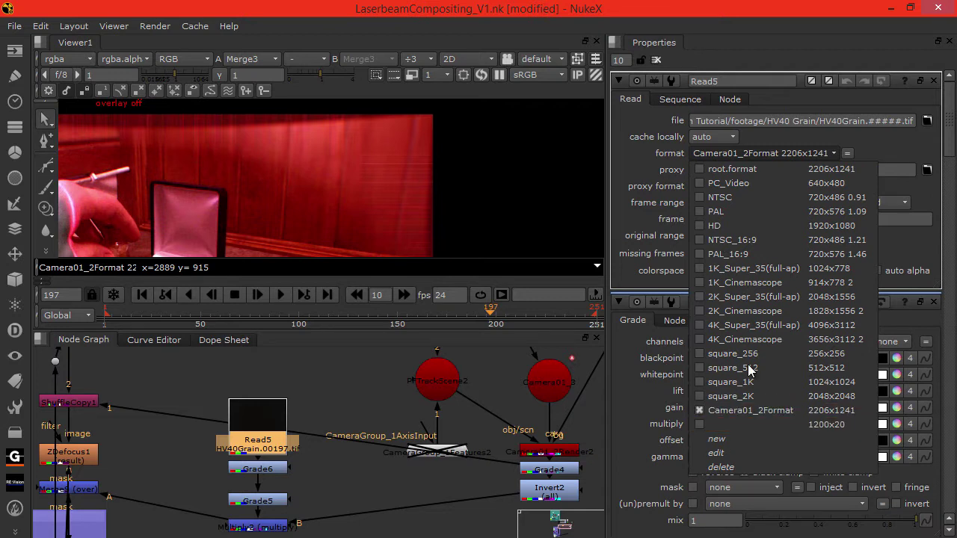
click(747, 225)
drag(271, 437, 259, 402)
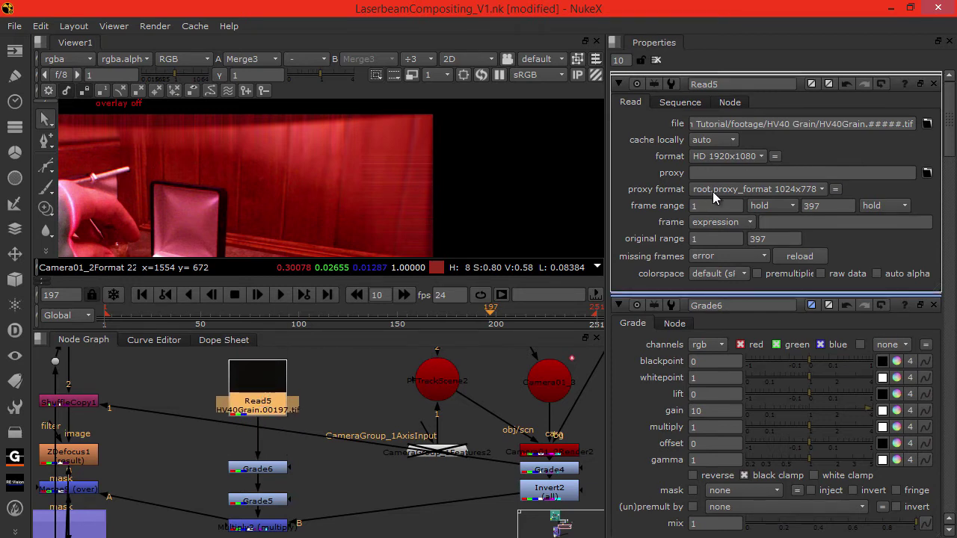
- Insert Transform3 under Read5, nudge the grey node, and marquee-select the two right-hand columns
key(t)
drag(697, 157, 655, 154)
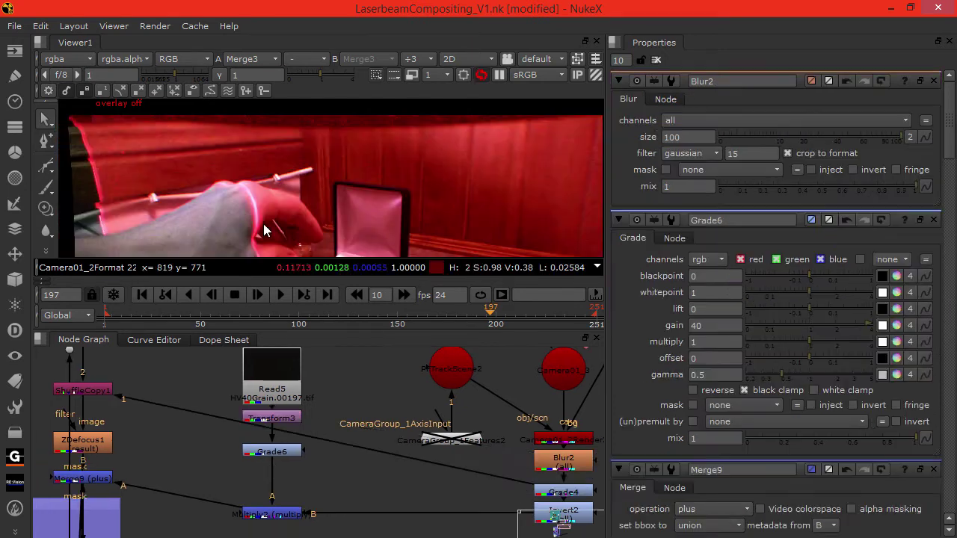
scroll(200, 416, down, 5)
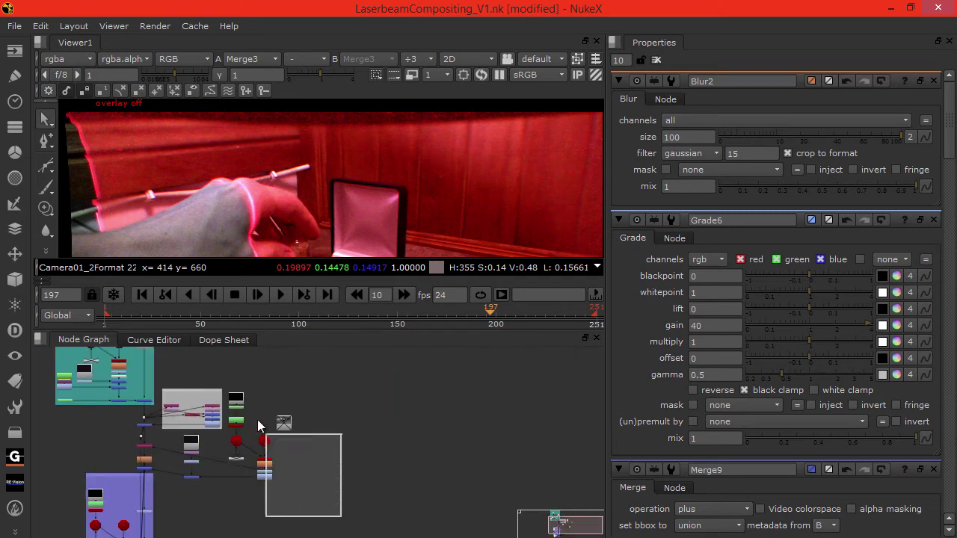
drag(283, 423, 261, 417)
drag(309, 514, 226, 379)
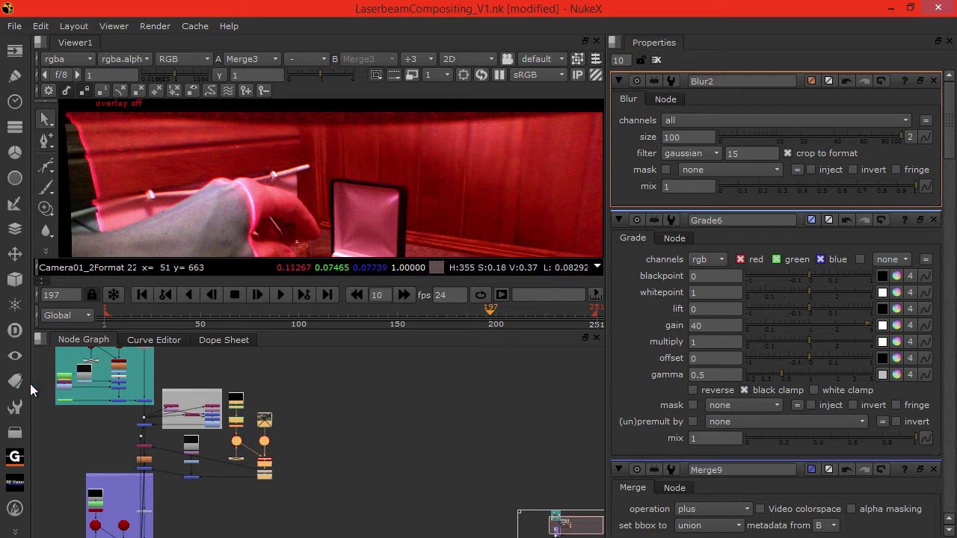
- Wrap the selected depth nodes in a backdrop named depthMap
click(22, 403)
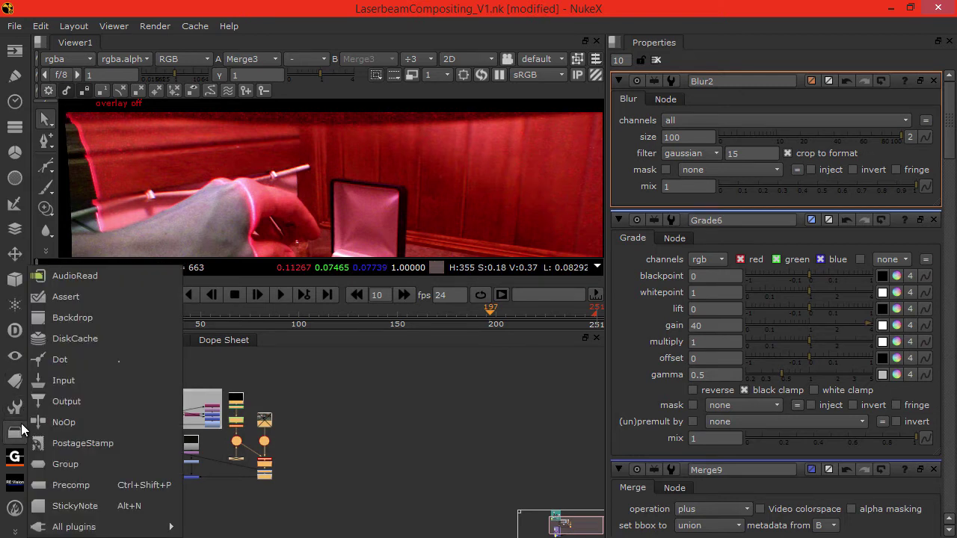
click(75, 310)
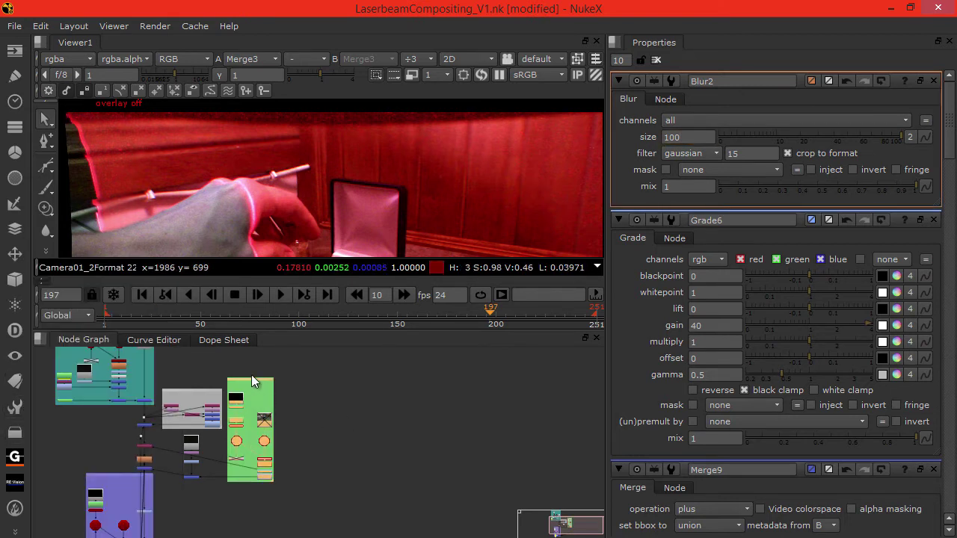
click(747, 80)
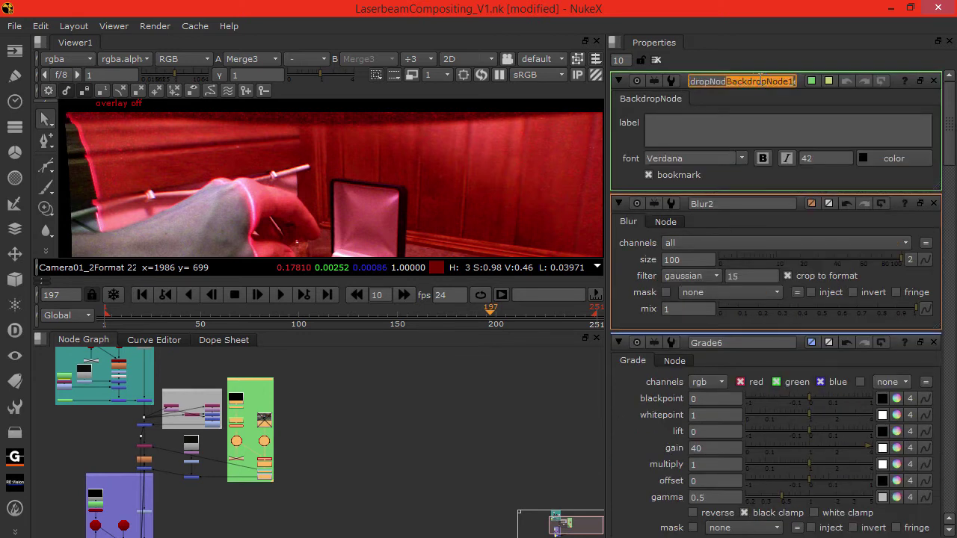
double_click(717, 83)
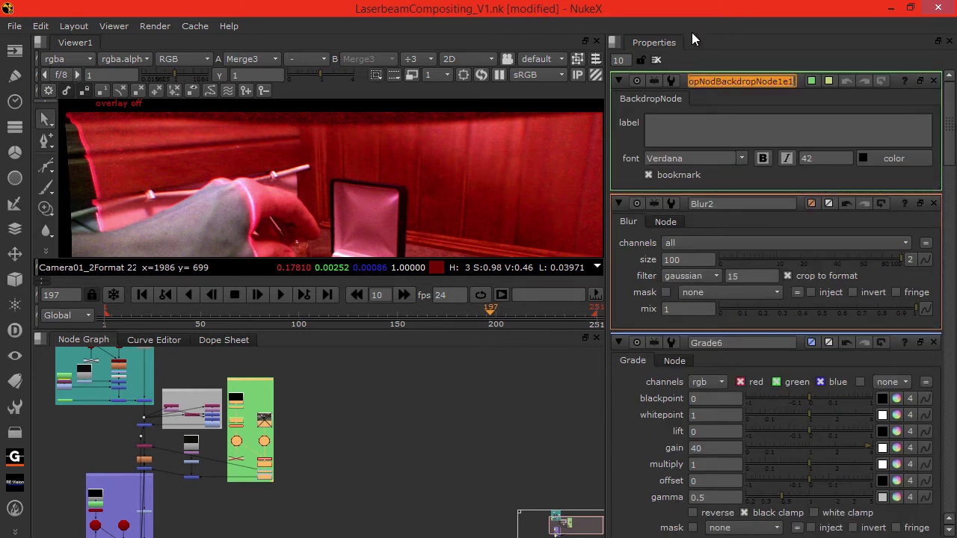
text(depthMap)
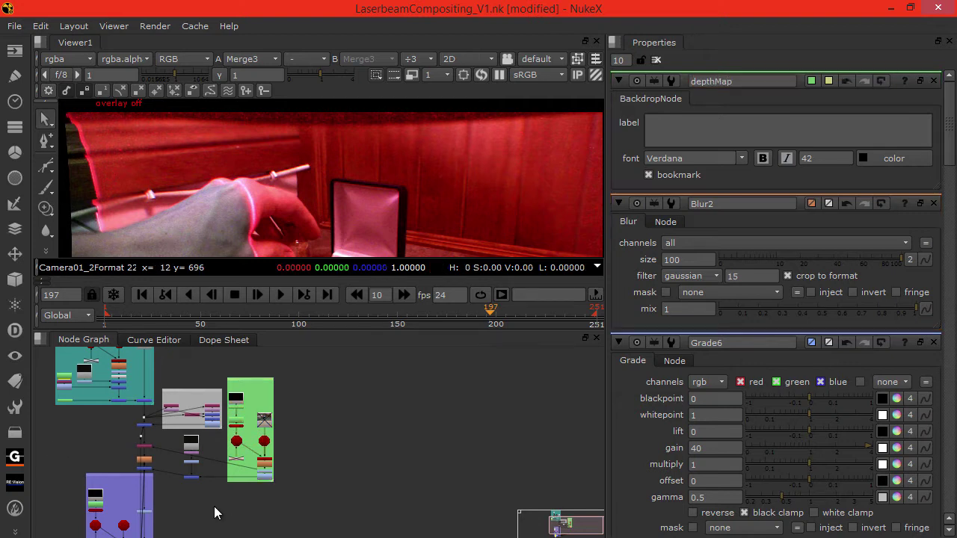
scroll(202, 448, down, 5)
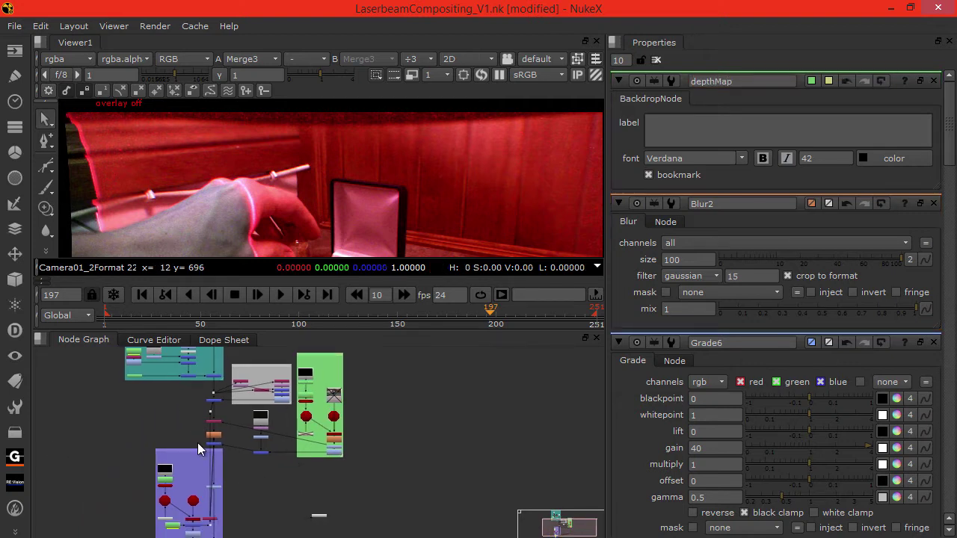
scroll(241, 424, up, 8)
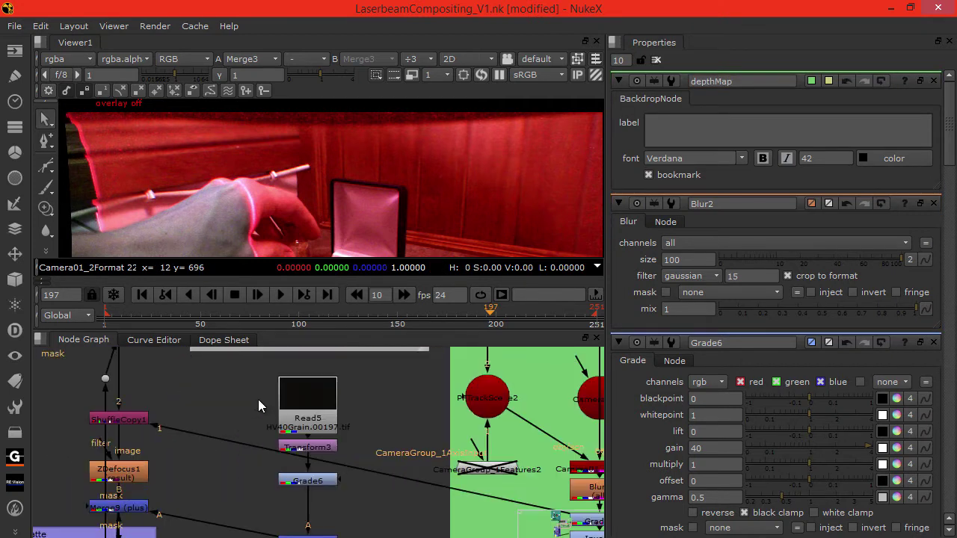
middle_drag(238, 408, 245, 383)
scroll(227, 384, down, 3)
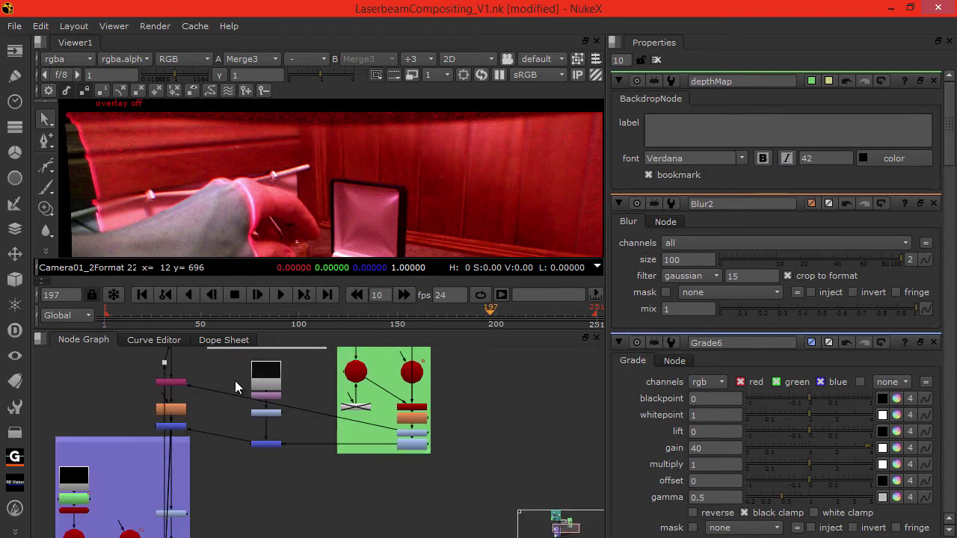
- Wrap the Read5 grain column in a backdrop named Grain
drag(240, 359, 304, 447)
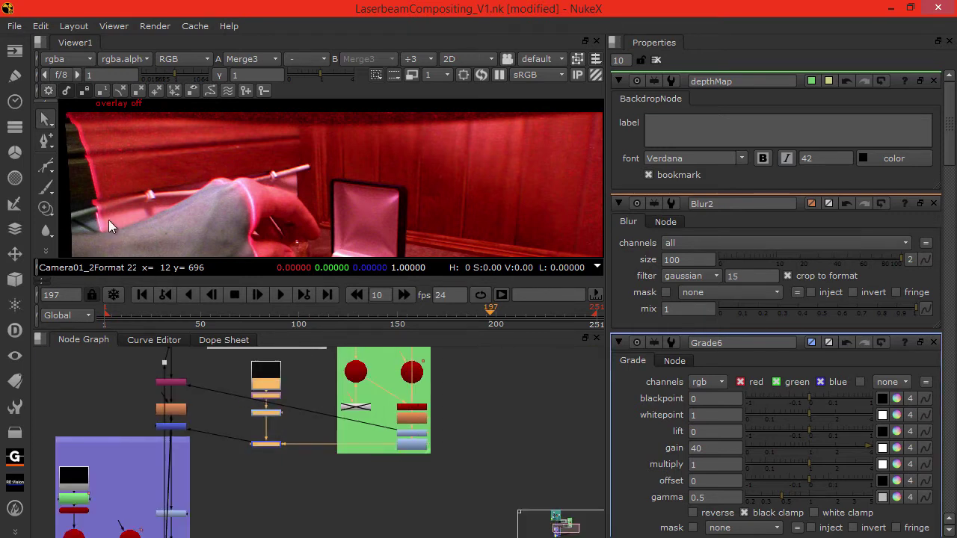
click(14, 381)
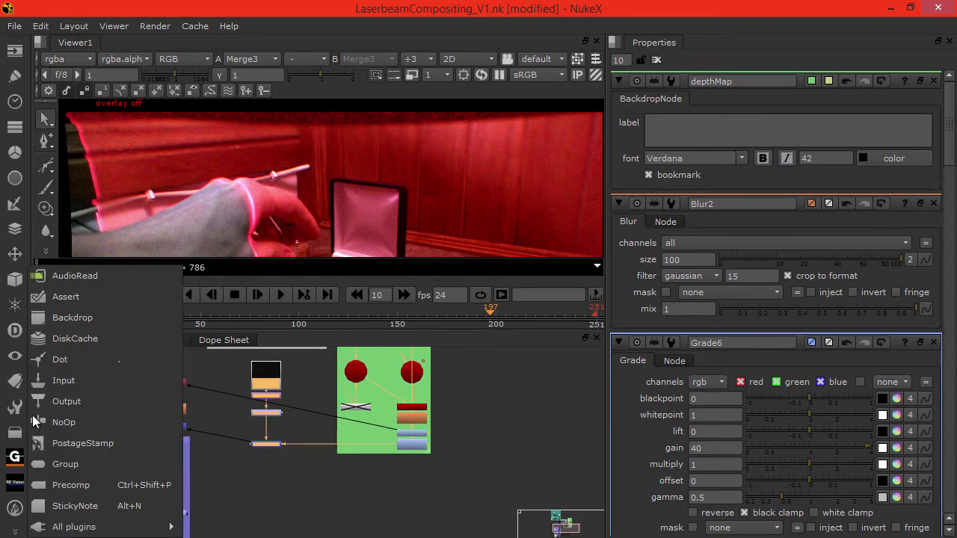
click(89, 317)
middle_drag(236, 378, 233, 409)
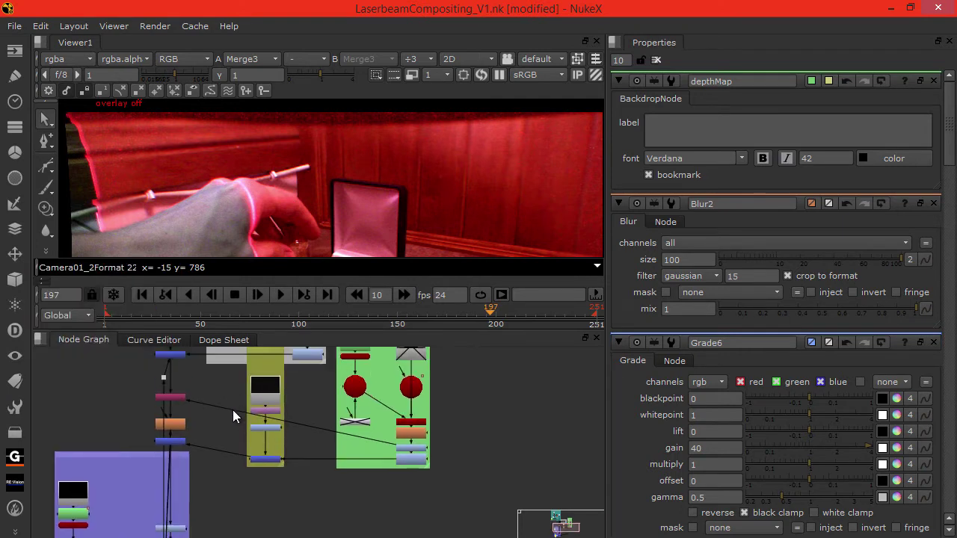
drag(255, 371, 249, 397)
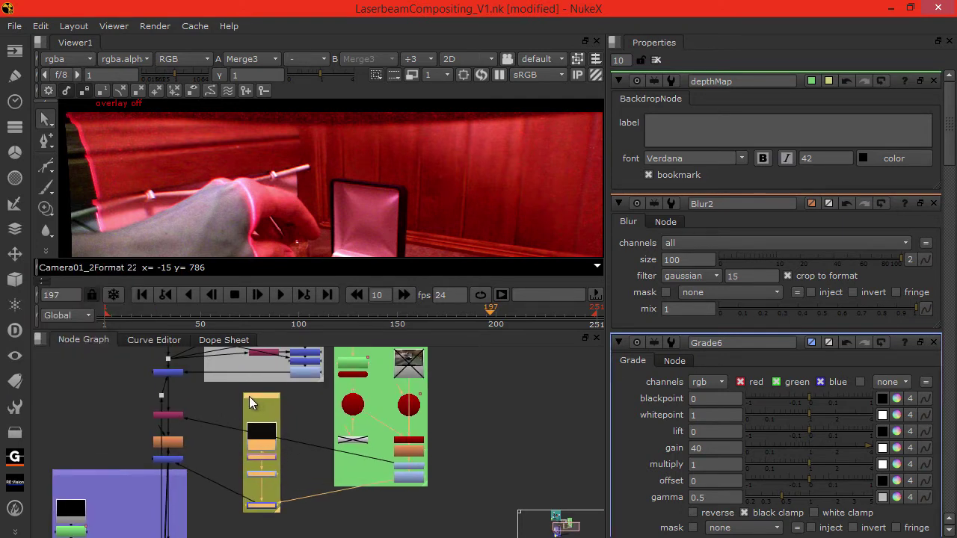
key(Return)
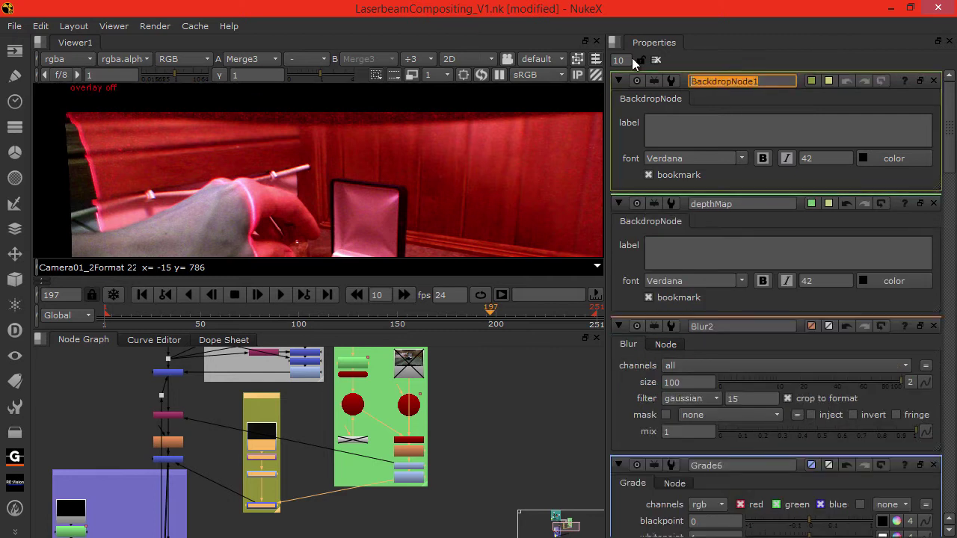
text(Grain)
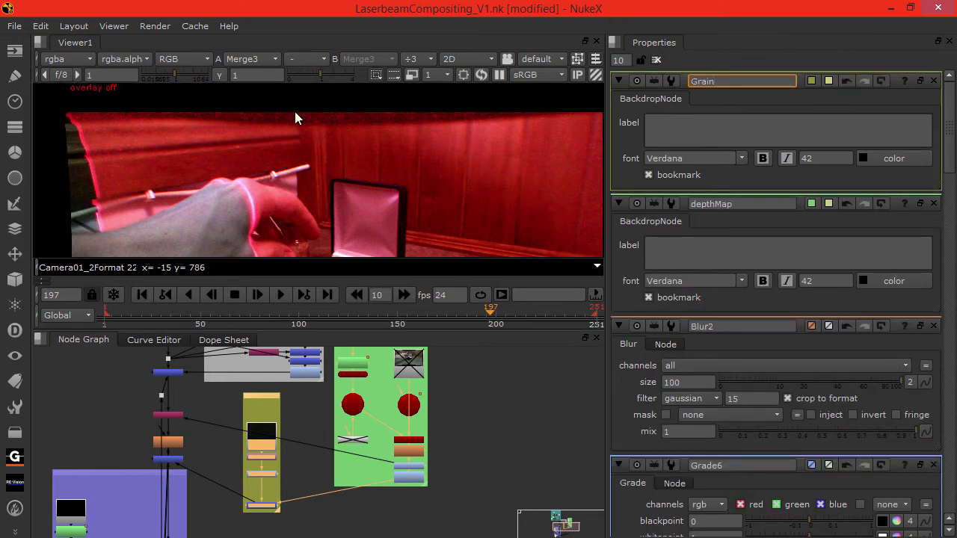
scroll(182, 412, up, 3)
mouse_move(94, 423)
middle_down()
mouse_move(92, 383)
mouse_move(106, 414)
middle_up()
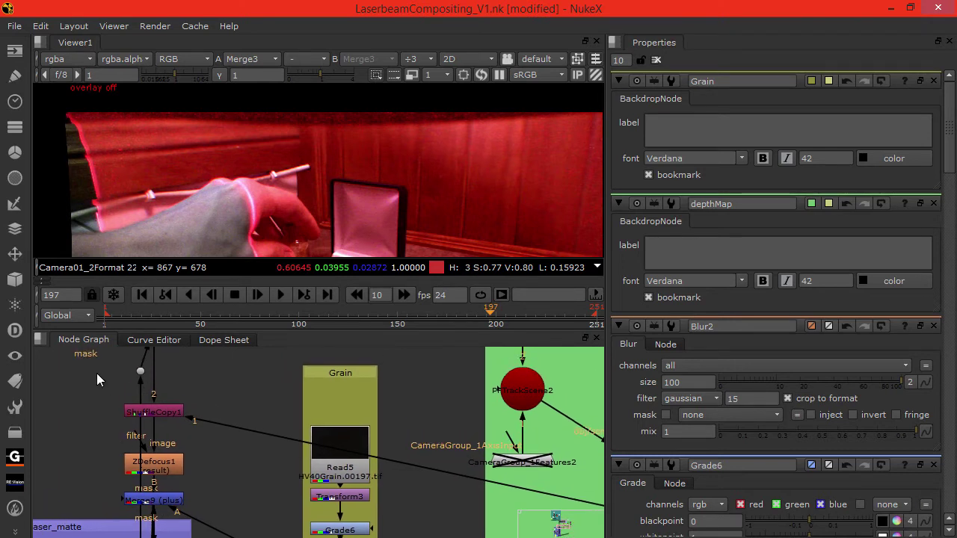
- Open the Grade4 node's settings to inspect them
scroll(100, 438, down, 5)
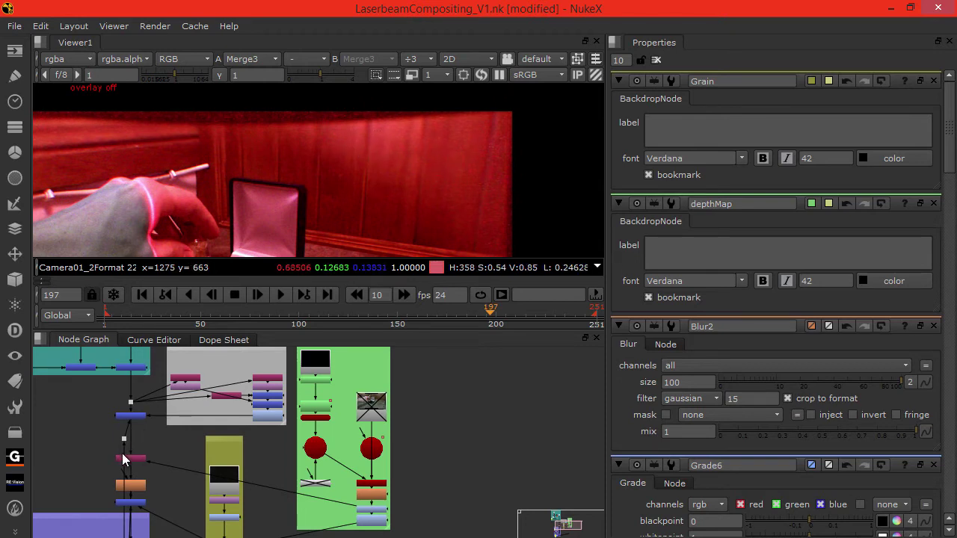
scroll(121, 453, up, 4)
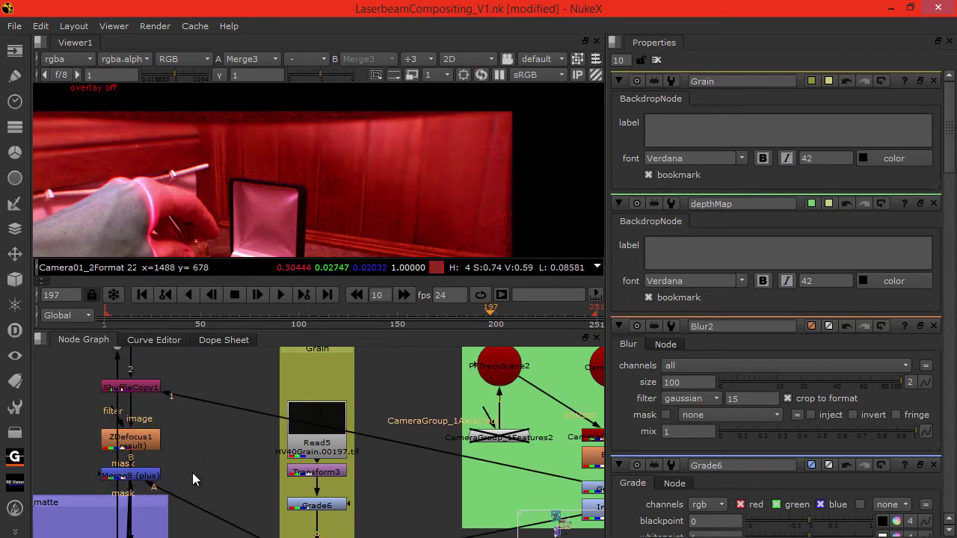
scroll(205, 403, down, 4)
scroll(212, 431, up, 2)
double_click(212, 441)
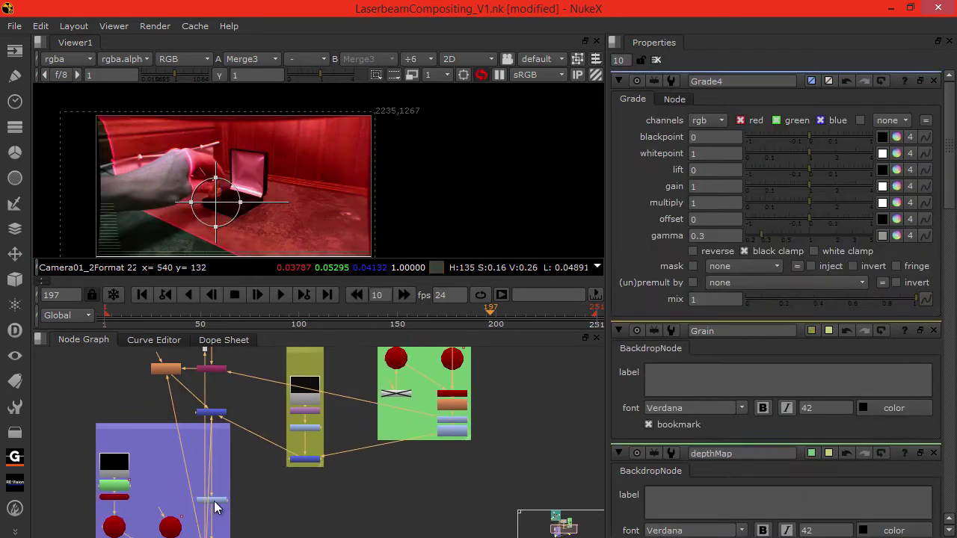
scroll(169, 448, up, 4)
- Insert Grade5 under ZDefocus1 with gamma 0.5
click(151, 414)
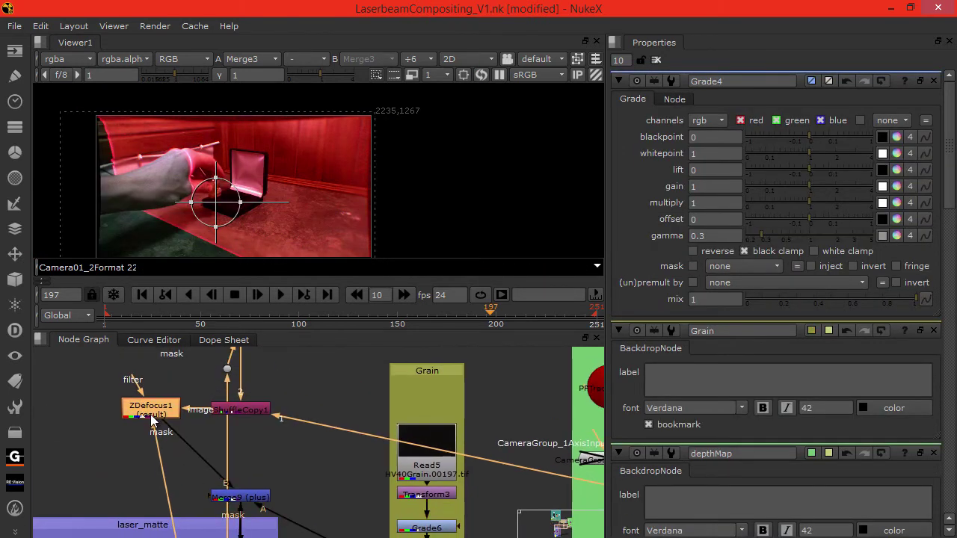
key(g)
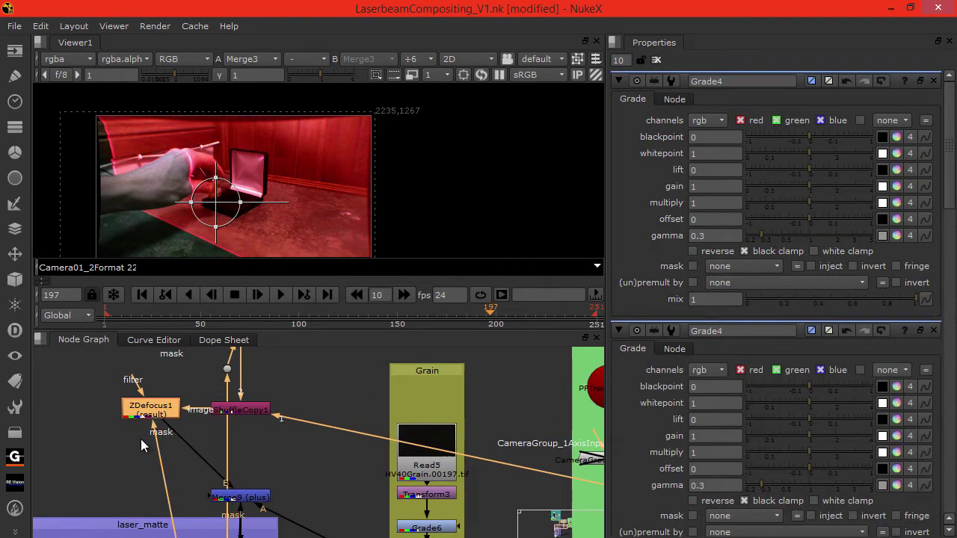
click(674, 98)
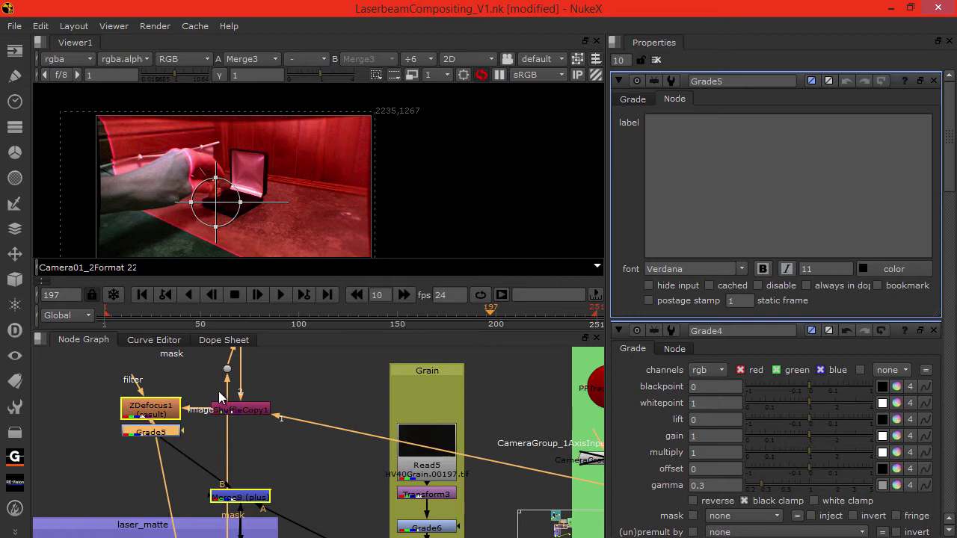
click(629, 103)
click(714, 235)
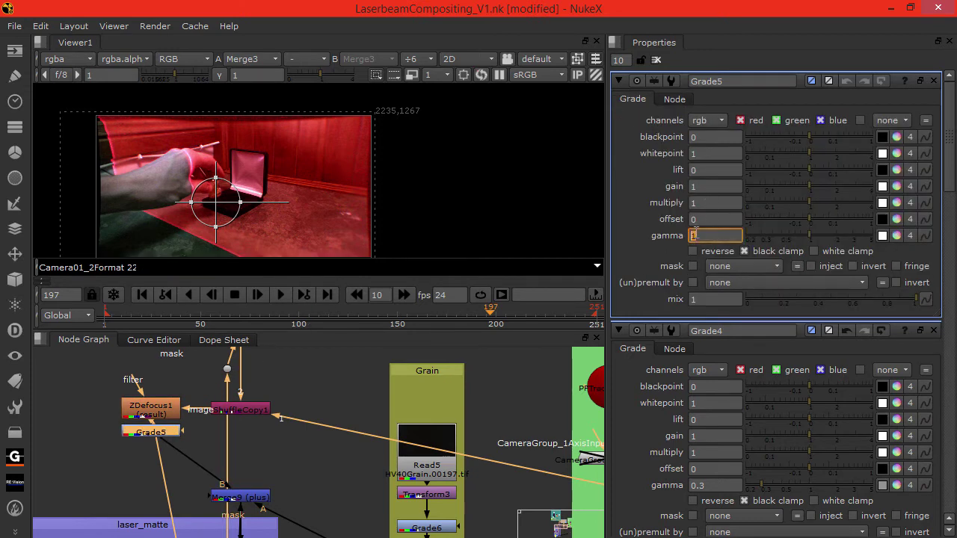
text(0.5)
key(Return)
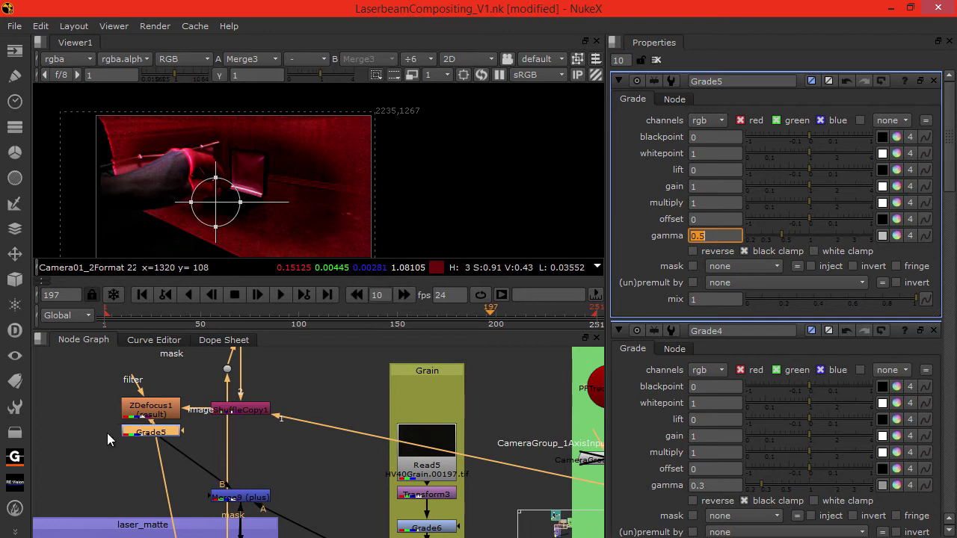
- Mask Grade5 with Invert2's alpha and view the Invert2 matte
middle_drag(139, 447, 125, 423)
scroll(105, 442, down, 5)
drag(263, 462, 385, 458)
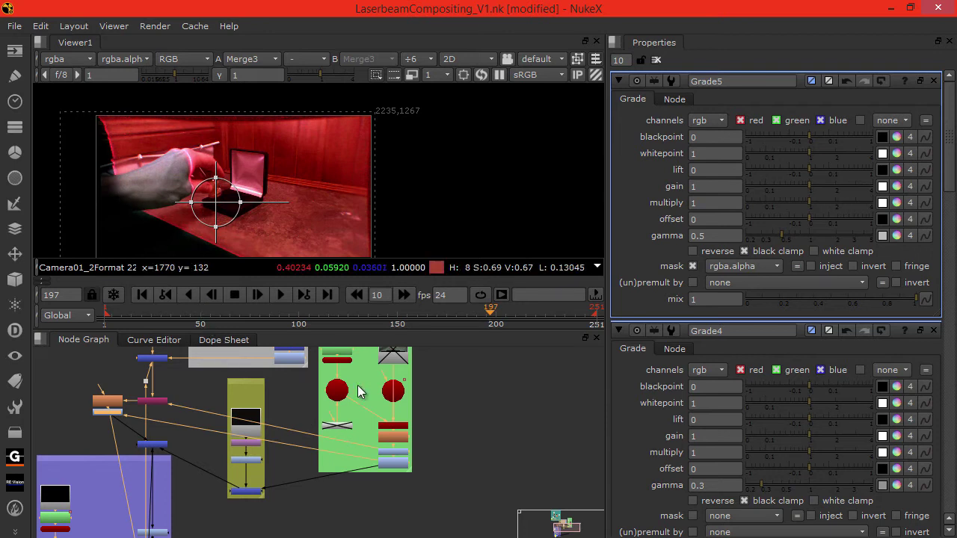
scroll(370, 407, up, 5)
click(374, 406)
key(1)
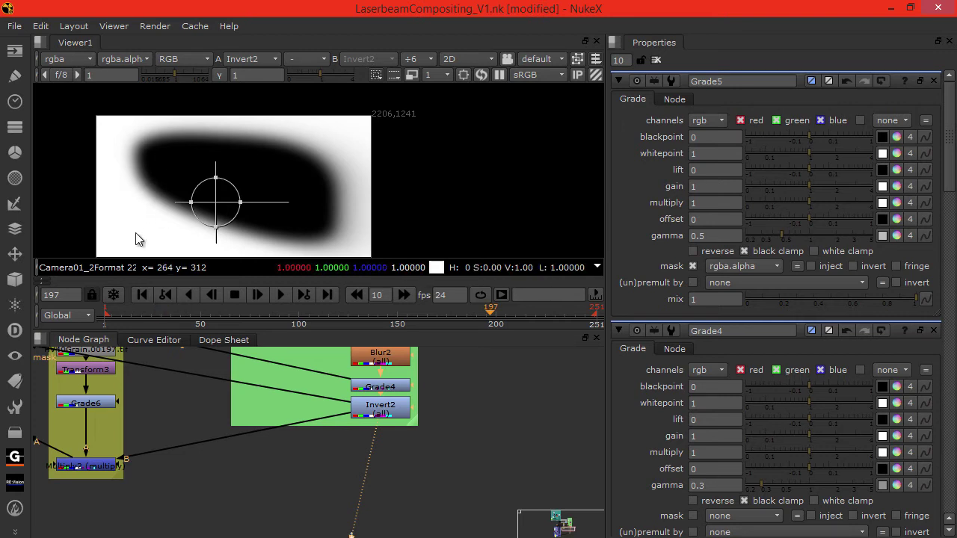
- Bring the laser_matte group into view and display Shuffle2's black-and-white matte
middle_drag(136, 239, 154, 205)
scroll(219, 438, down, 3)
middle_drag(220, 438, 291, 370)
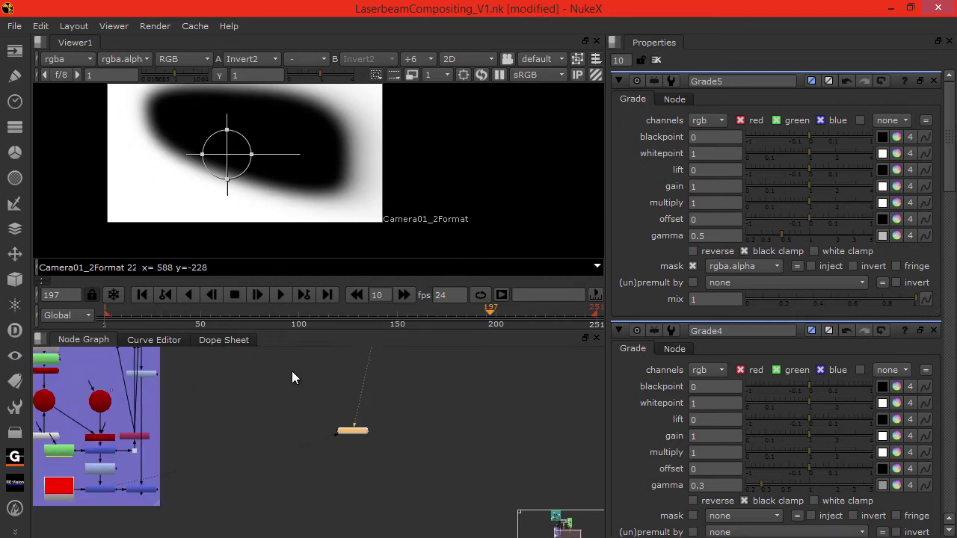
click(169, 420)
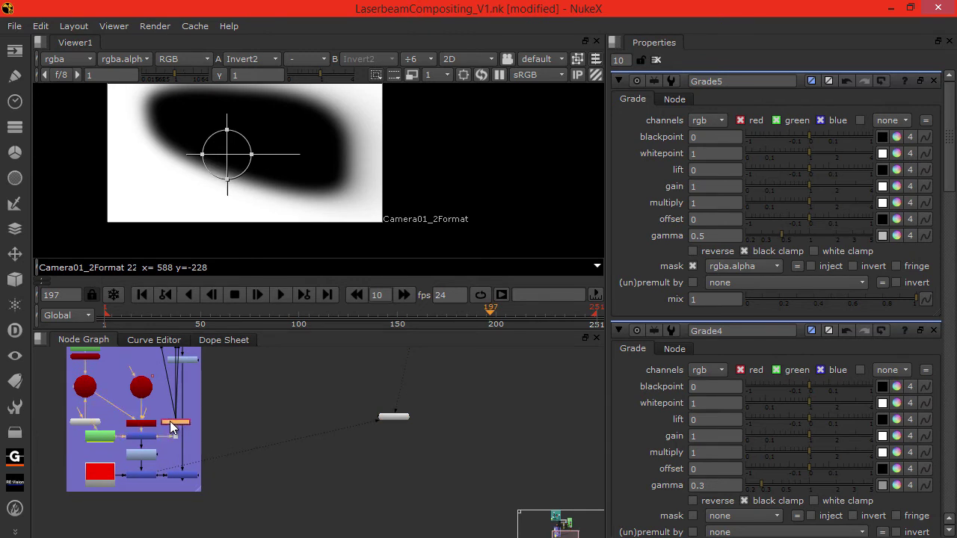
key(1)
middle_drag(313, 408, 271, 435)
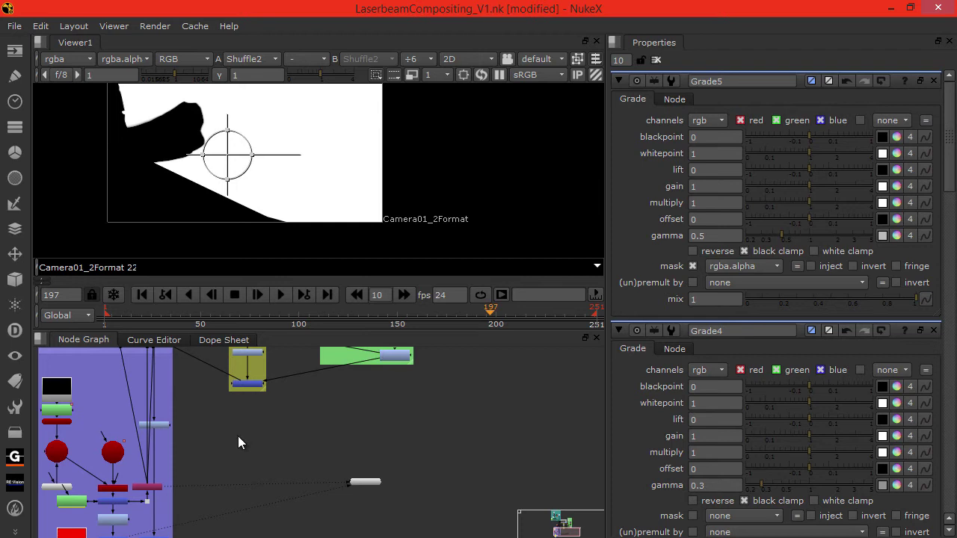
middle_drag(253, 442, 248, 422)
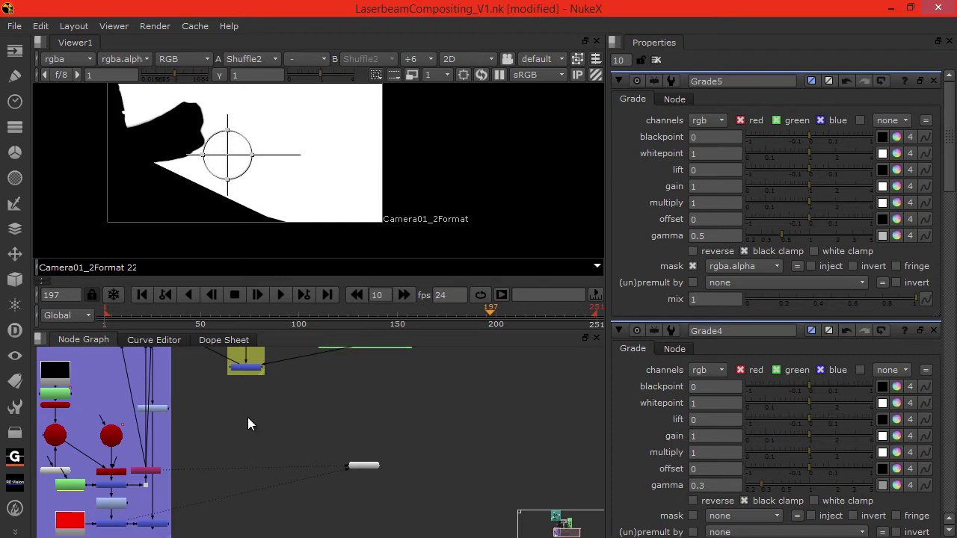
- Create Merge10 with its A input on the green-group matte and B on Shuffle2, then view it
key(m)
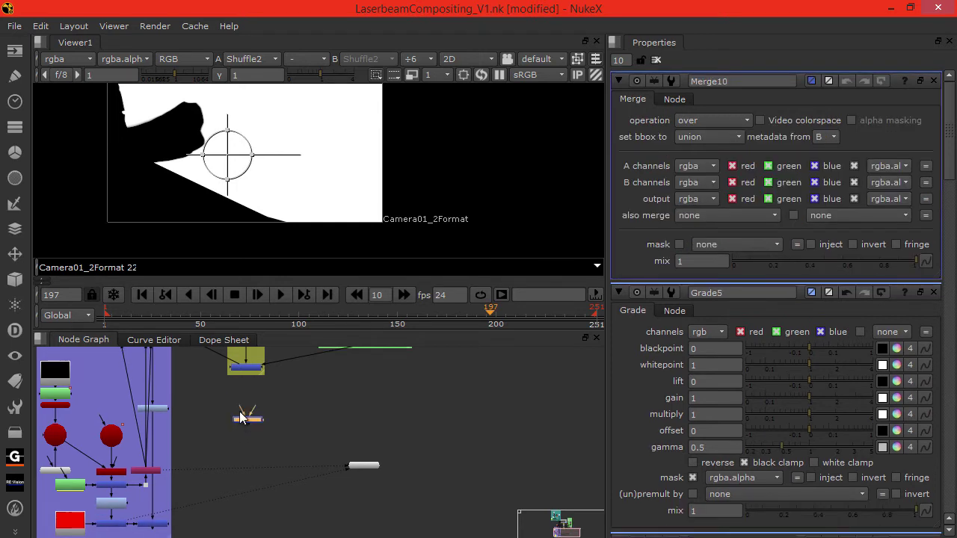
drag(224, 420, 204, 441)
middle_drag(306, 401, 296, 427)
drag(238, 431, 379, 365)
middle_drag(284, 423, 309, 406)
drag(310, 407, 208, 460)
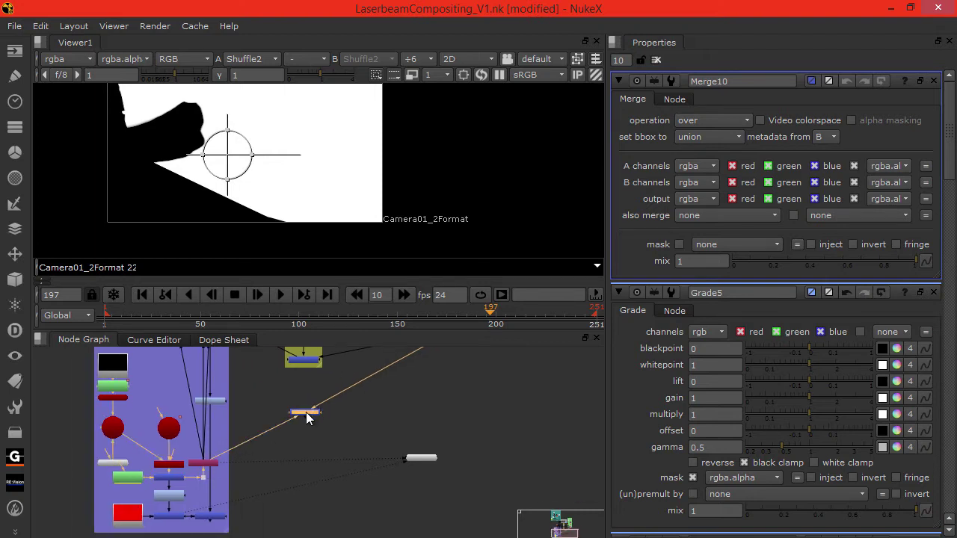
key(1)
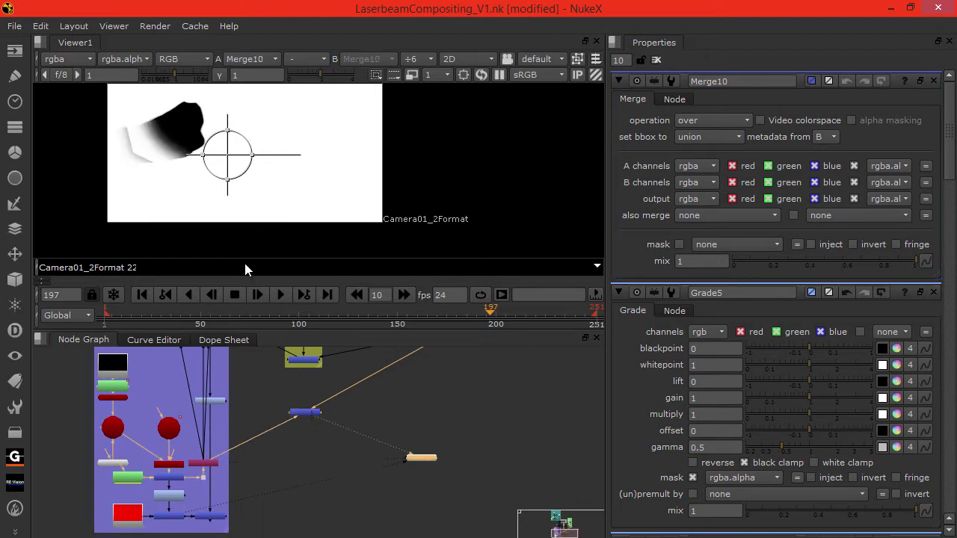
- Set Merge10's operation to multiply and move the node higher in the graph
drag(306, 416, 299, 411)
scroll(299, 411, up, 4)
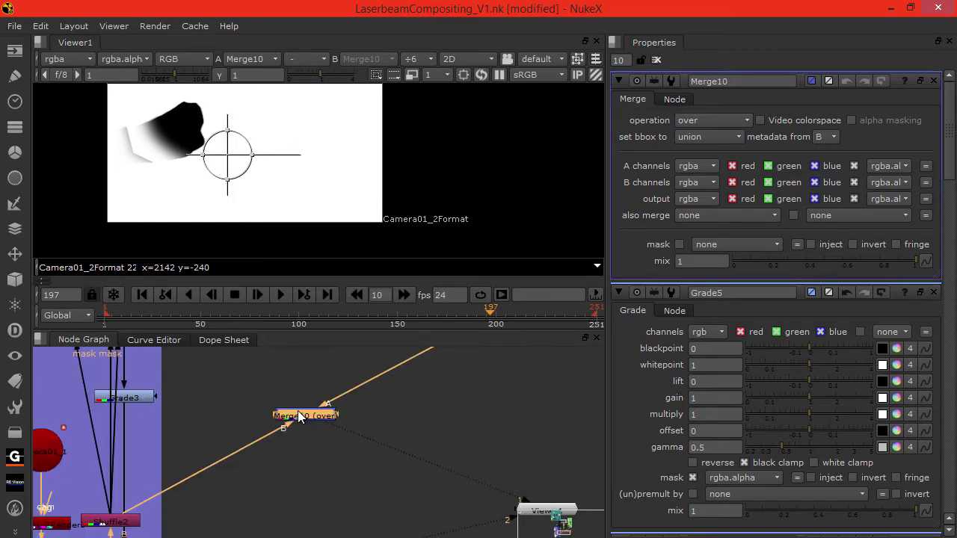
click(715, 121)
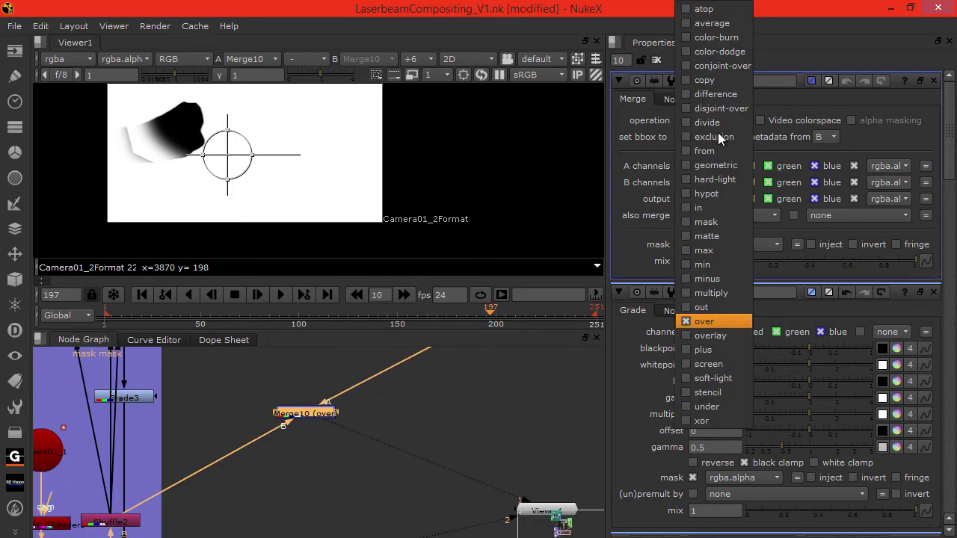
click(708, 293)
scroll(181, 162, down, 2)
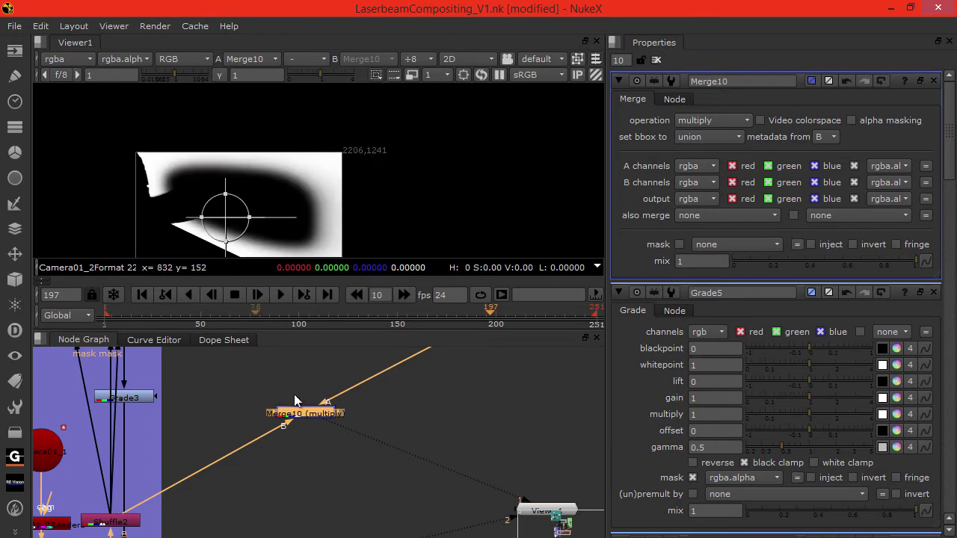
scroll(261, 444, down, 4)
drag(279, 453, 104, 352)
- Turn on hide input for Merge10 in its Node settings
scroll(102, 365, up, 5)
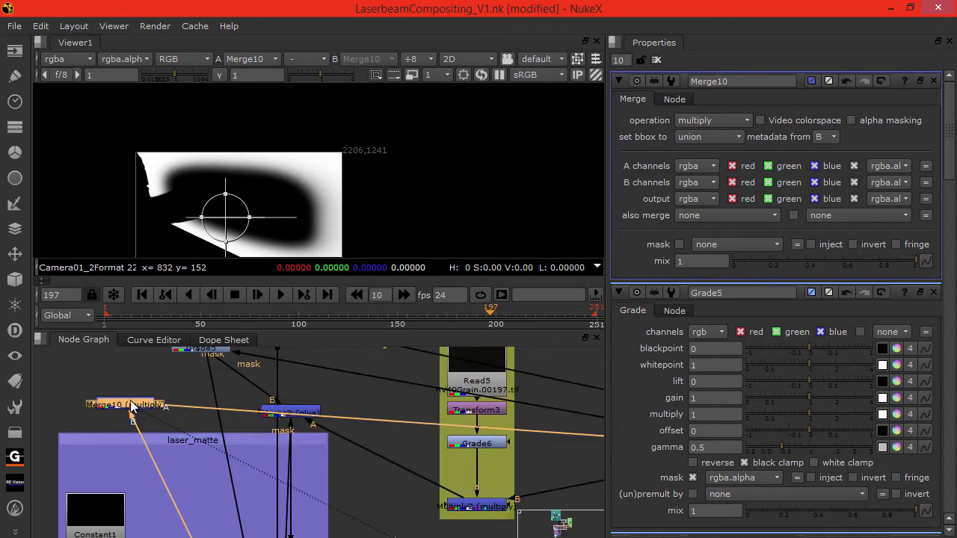
middle_drag(164, 432, 157, 479)
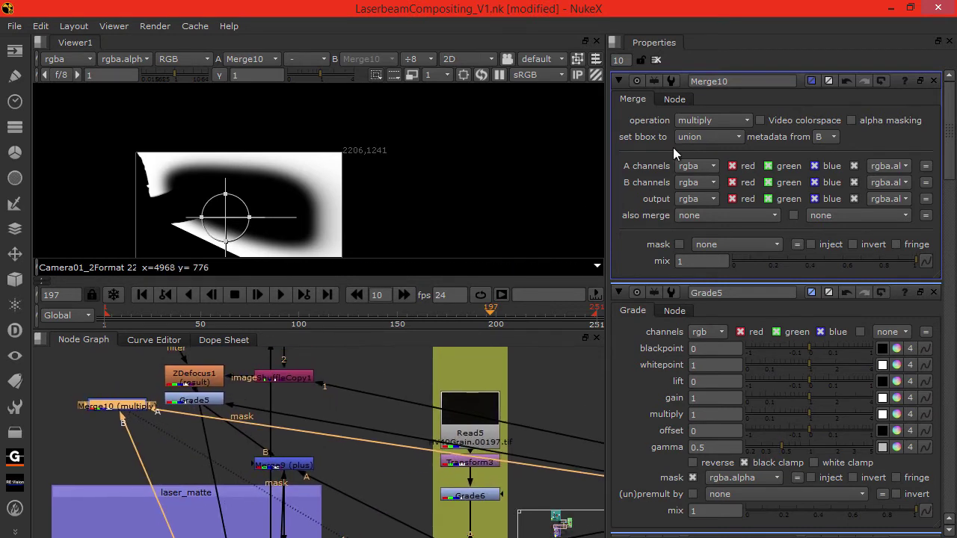
click(674, 99)
click(682, 247)
click(173, 465)
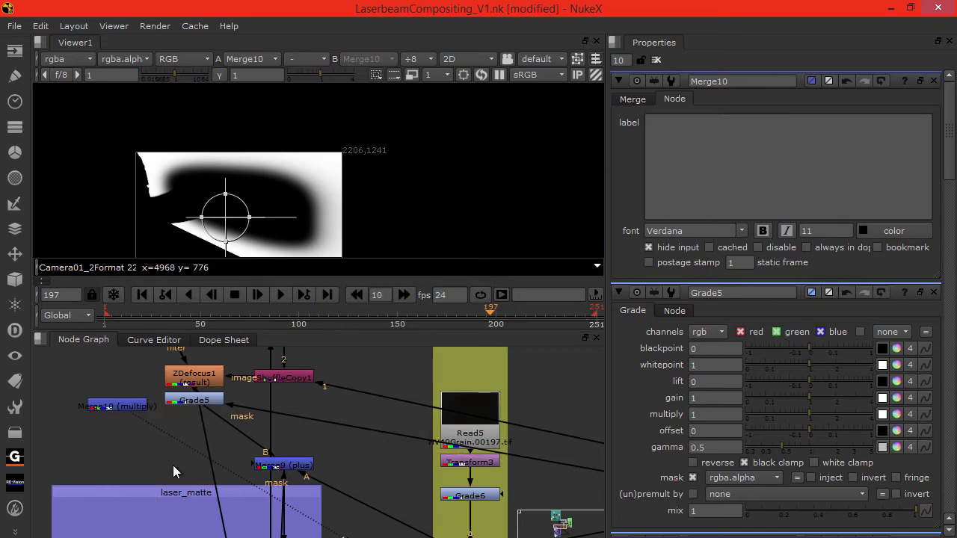
- Connect Merge10 as Grade5's mask and view the Merge9 composite
mouse_move(129, 408)
mouse_down()
mouse_move(118, 403)
mouse_move(165, 420)
mouse_move(260, 400)
mouse_move(139, 412)
mouse_move(123, 404)
mouse_up()
click(187, 403)
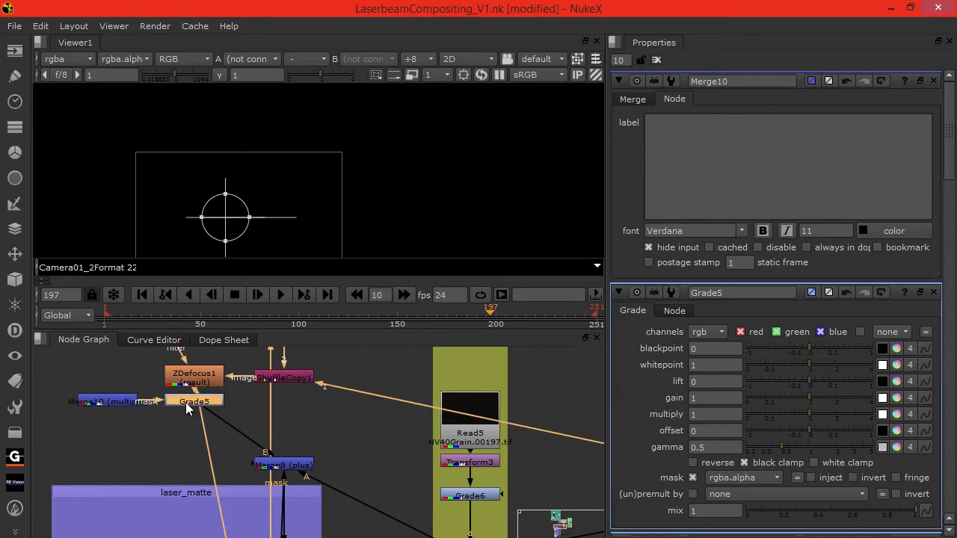
click(279, 465)
key(1)
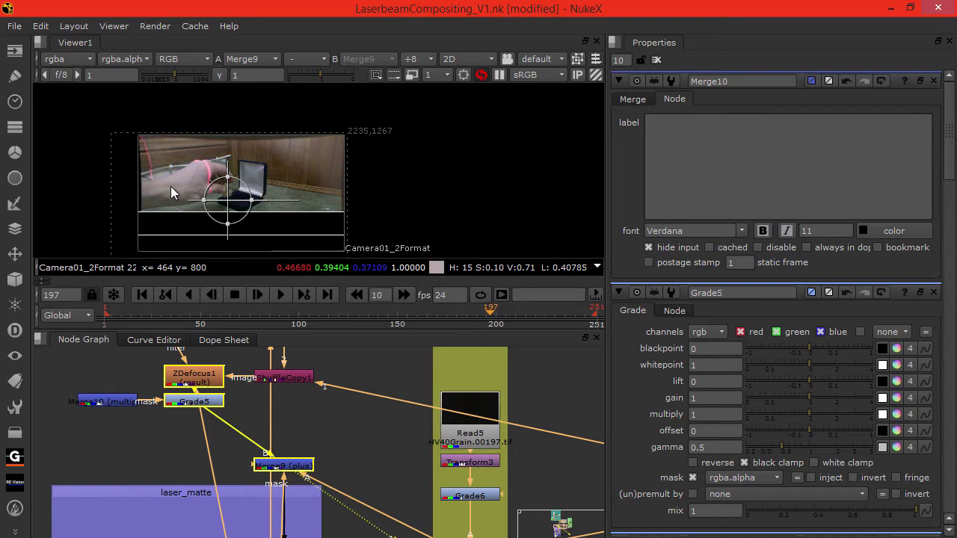
middle_drag(240, 445, 180, 356)
- View the full red-room composite from Merge3
scroll(234, 479, down, 3)
middle_drag(234, 478, 225, 397)
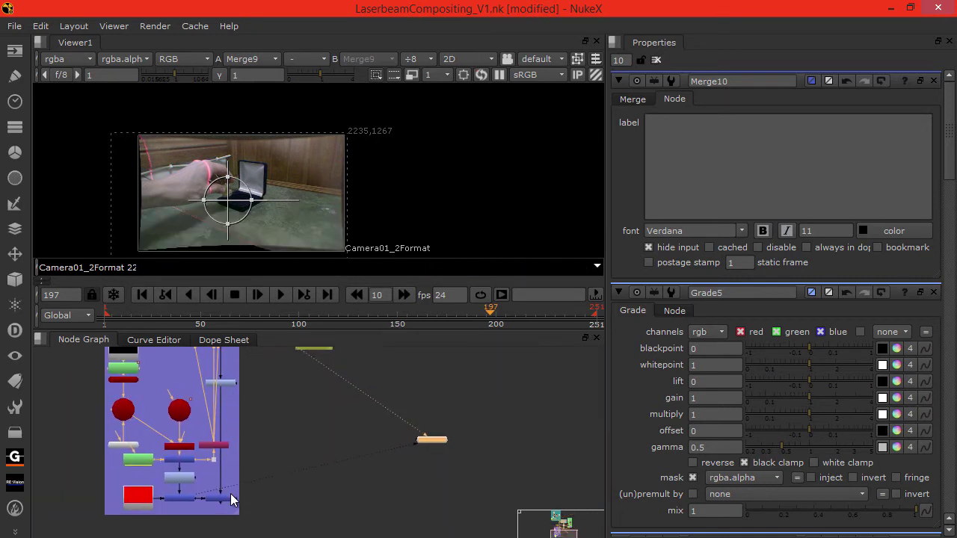
click(220, 499)
key(1)
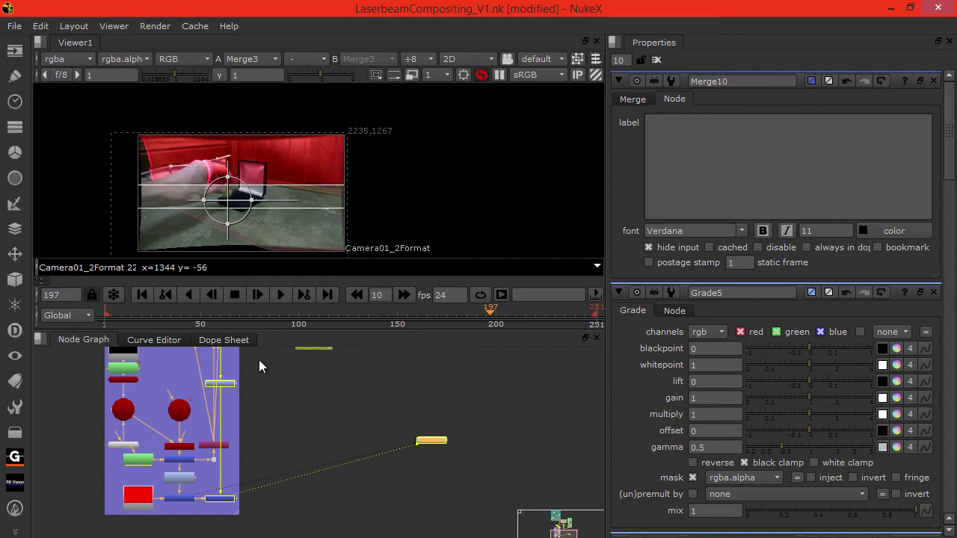
- Toggle Grade5 off and on repeatedly to compare its effect on the composite
middle_drag(269, 403, 284, 479)
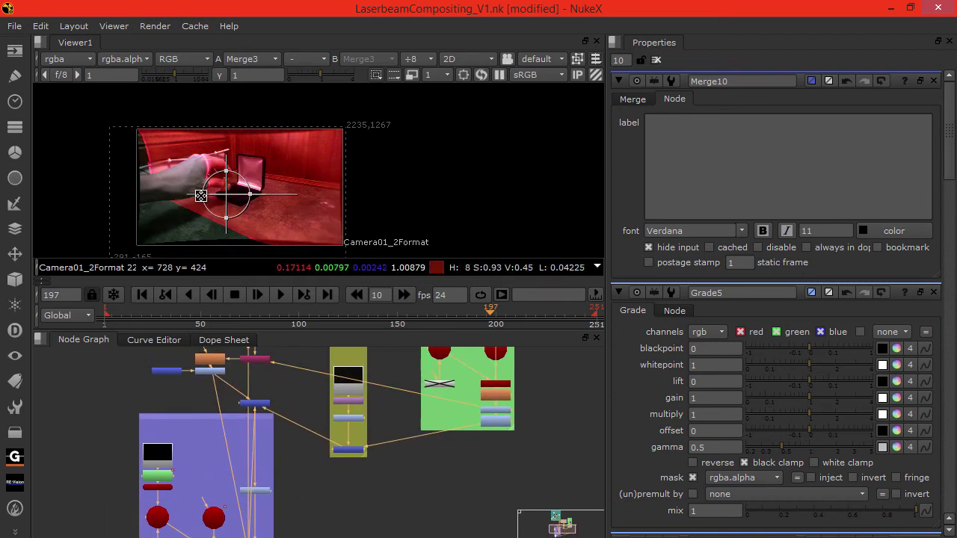
scroll(192, 203, up, 2)
scroll(183, 196, up, 3)
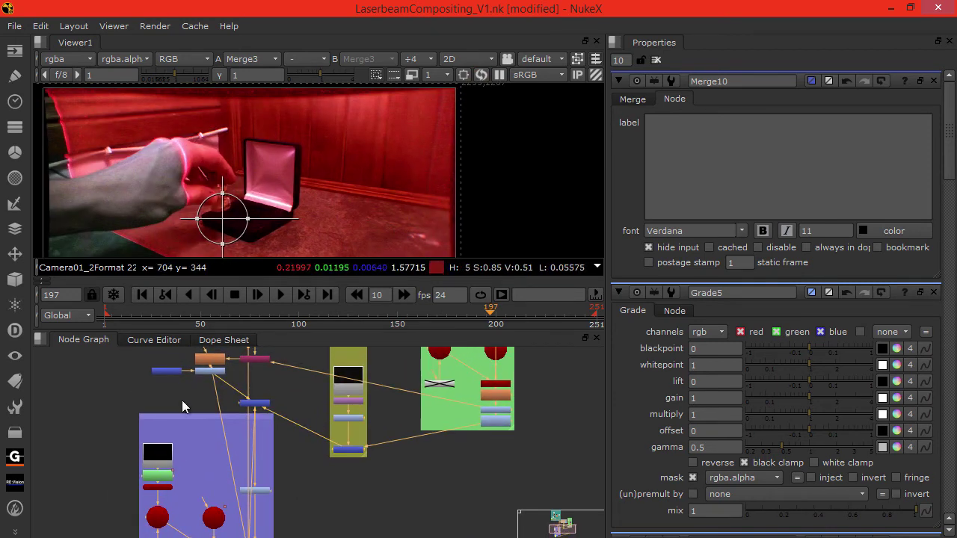
scroll(196, 439, up, 2)
scroll(213, 419, up, 2)
middle_drag(236, 399, 204, 426)
click(205, 423)
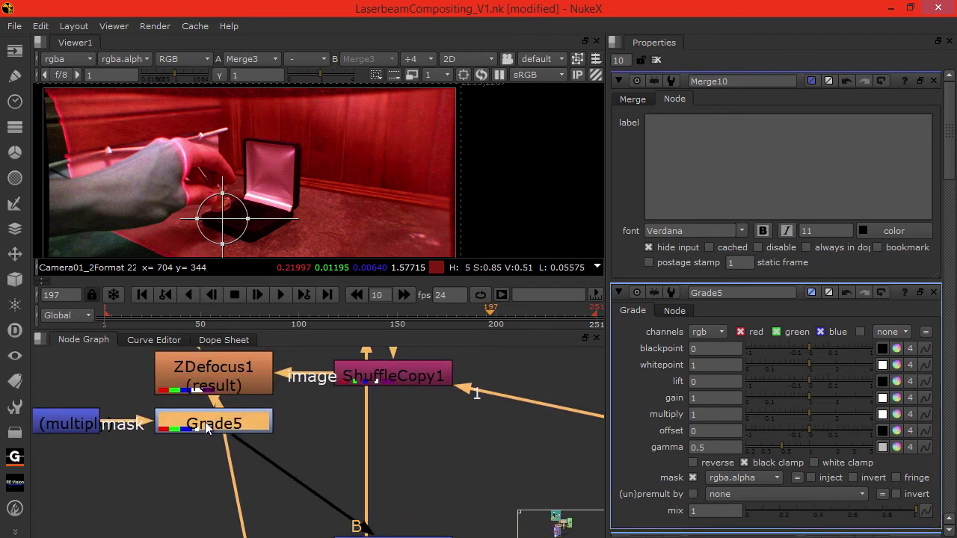
key(d)
key(d)
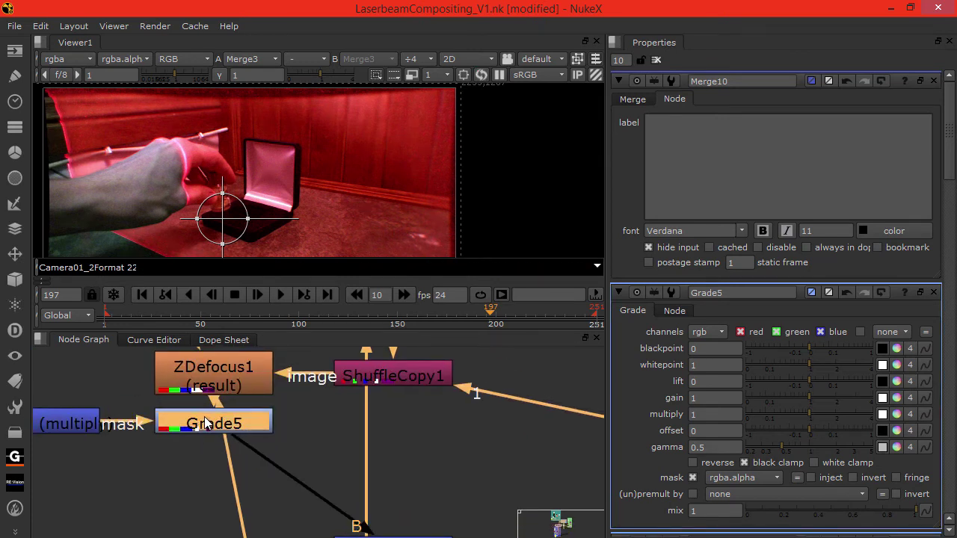
key(d)
key(d)
key(d)
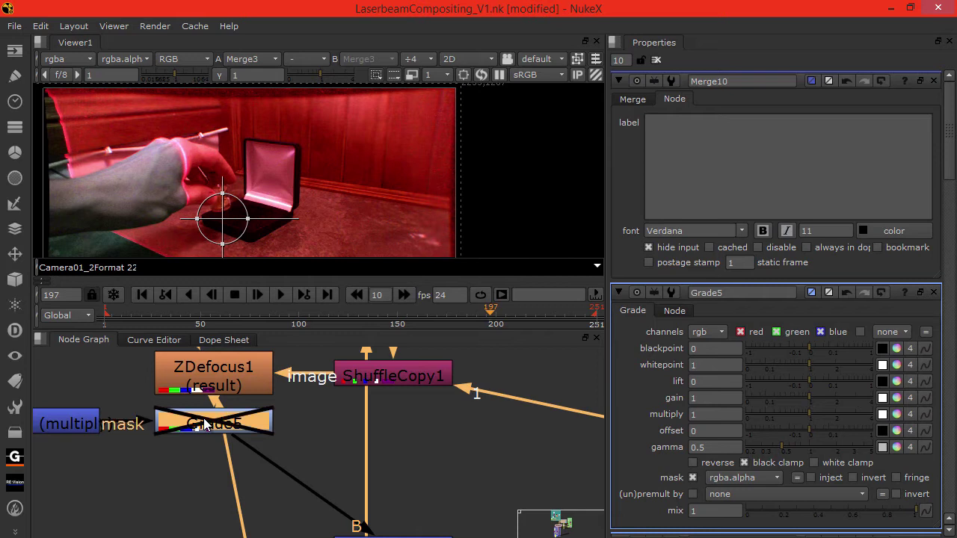
key(d)
key(d)
key(d)
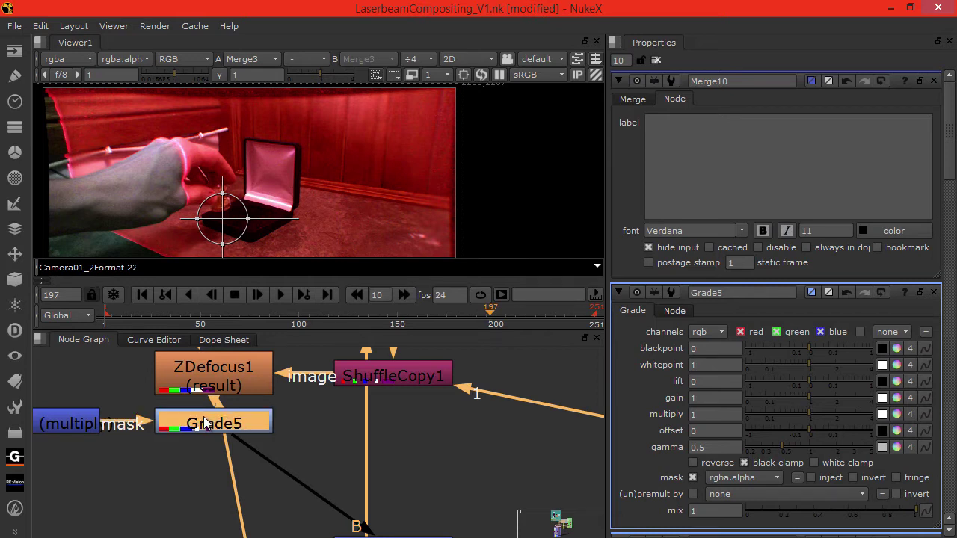
- Switch Grade5's mask channel from rgba.alpha to rgba.red
double_click(196, 428)
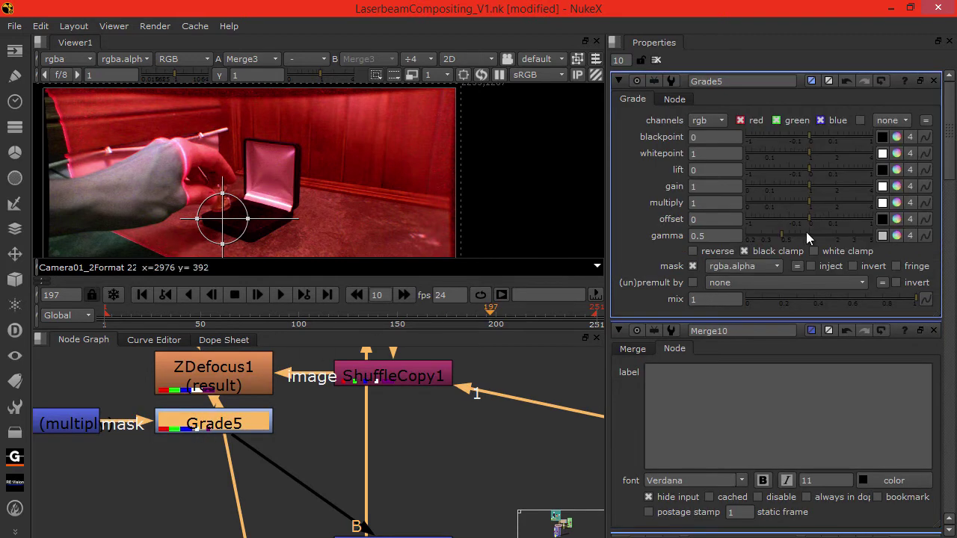
click(740, 268)
click(745, 296)
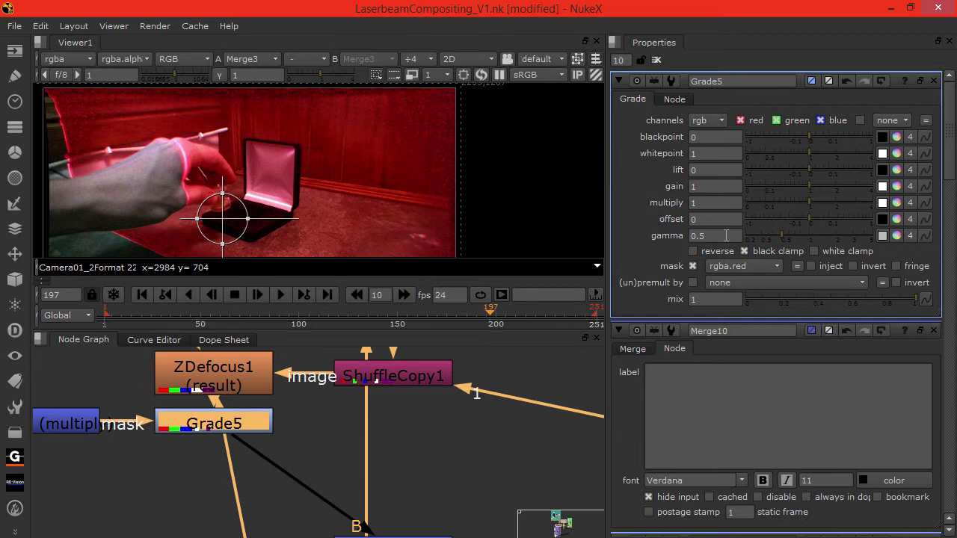
middle_drag(450, 463, 334, 447)
scroll(391, 435, down, 2)
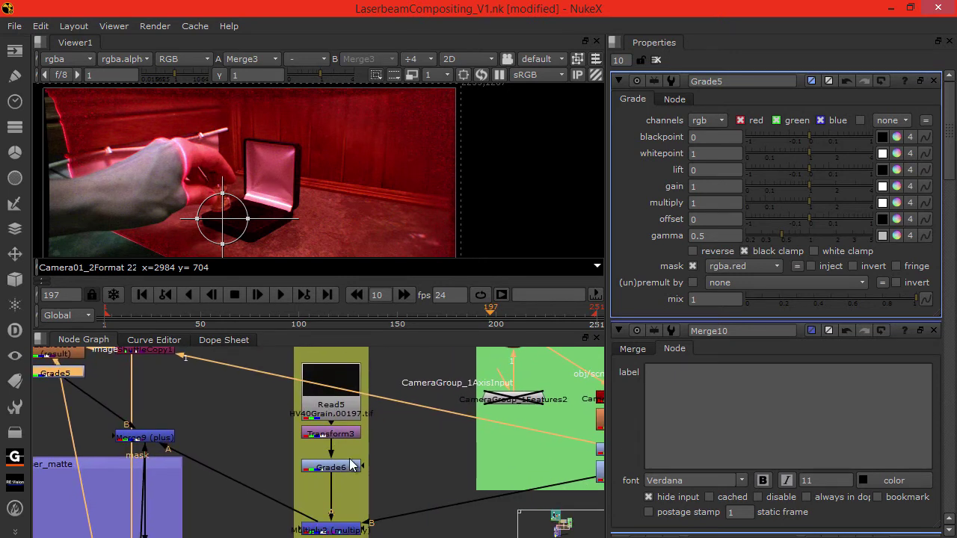
- Set Grade6's gain to 20, trying values such as 10 and 15 along the way
double_click(344, 463)
click(707, 186)
text(4020)
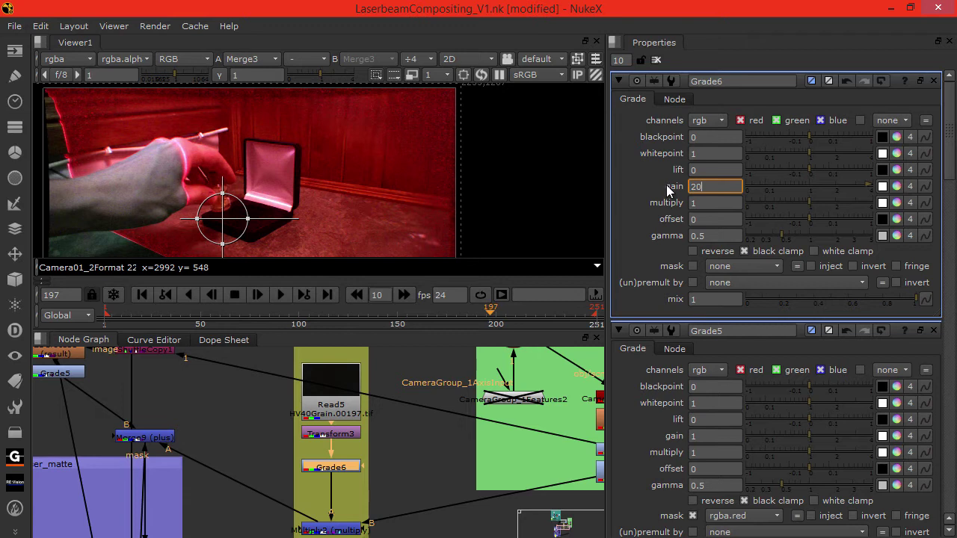
key(Return)
text(10)
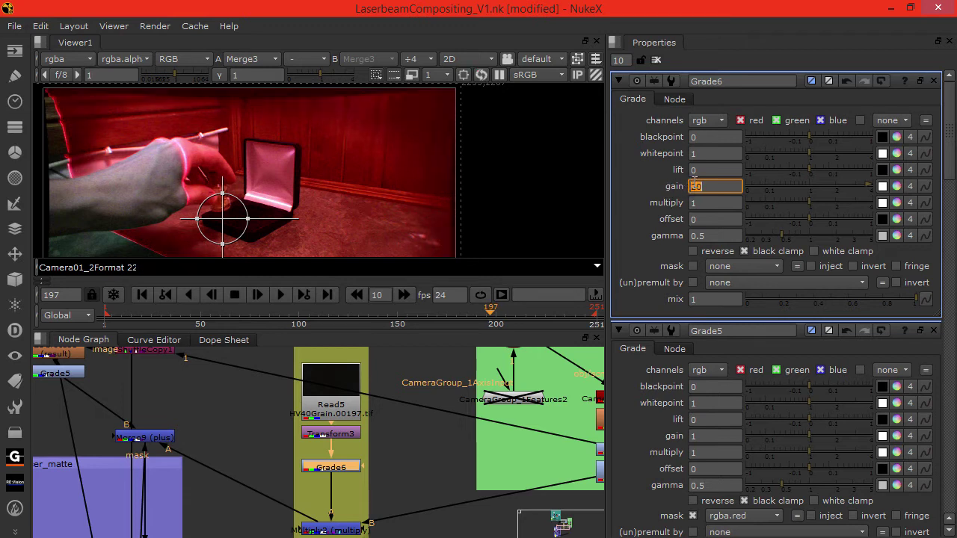
key(Return)
text(15)
middle_drag(231, 396, 328, 479)
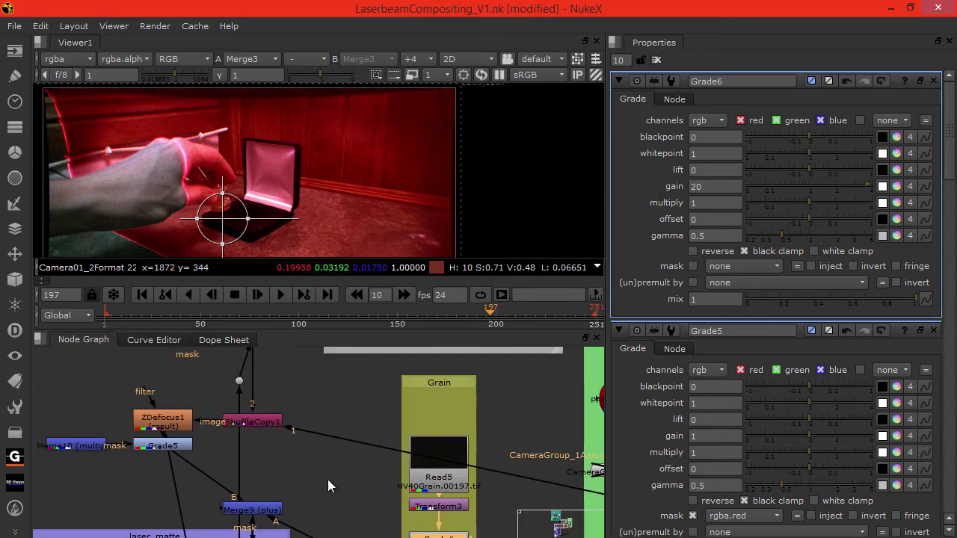
- Try Grade5 gain 2 and 3 with gamma 0.3, returning the gain to 2
double_click(171, 447)
click(716, 187)
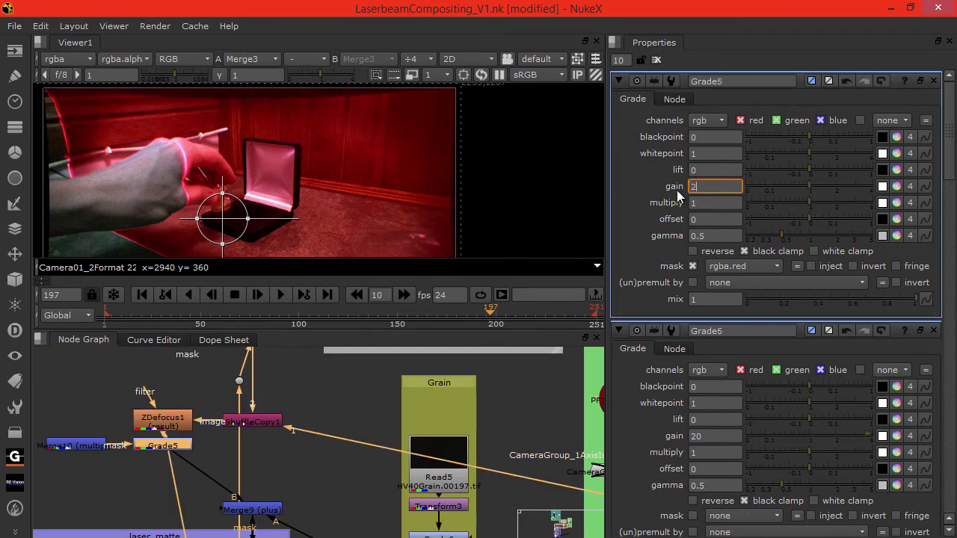
text(2)
click(691, 235)
text(0.3)
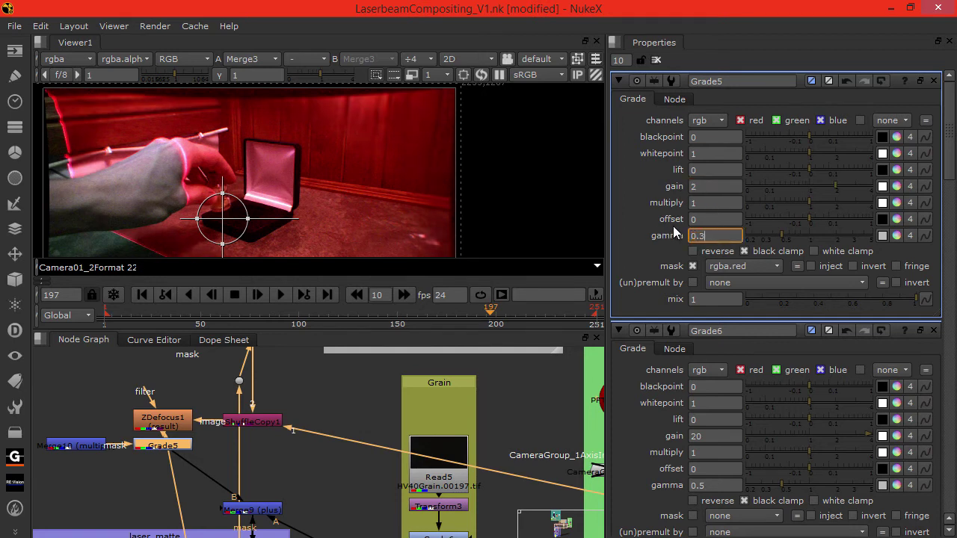
key(Return)
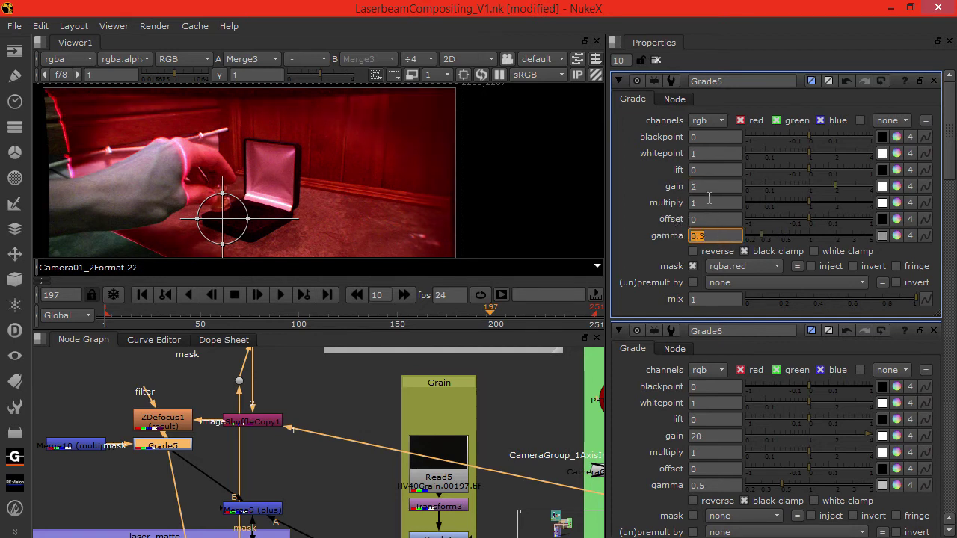
click(716, 187)
text(3)
key(Return)
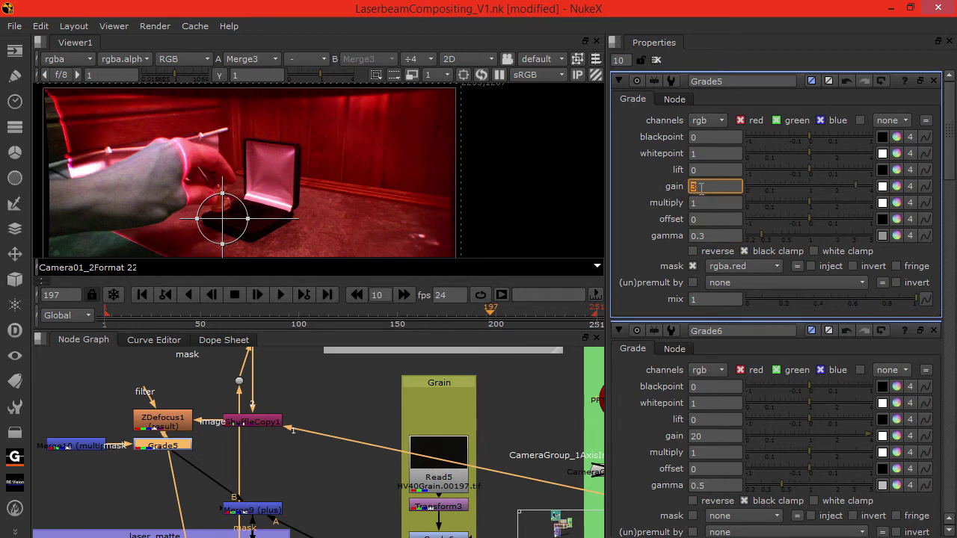
text(2)
key(Return)
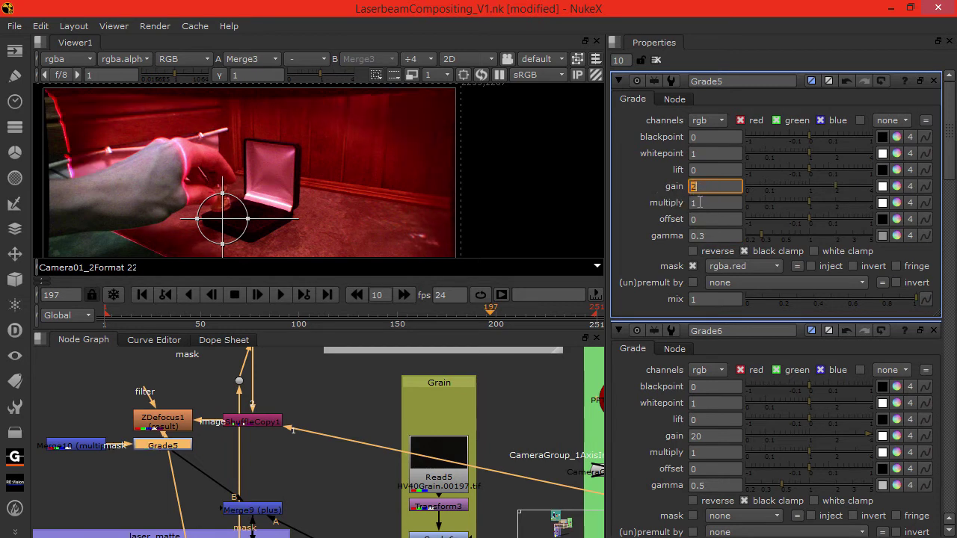
- Finalize Grade5 at gamma 0.4 and gain 2.2, then compare with it disabled
click(710, 236)
text(0.4)
key(Return)
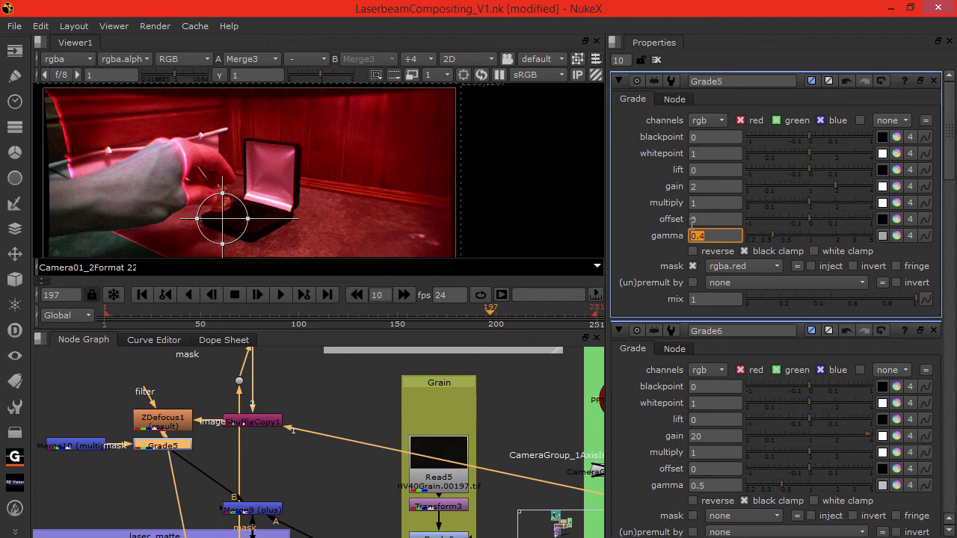
click(704, 187)
text(2.5)
key(Return)
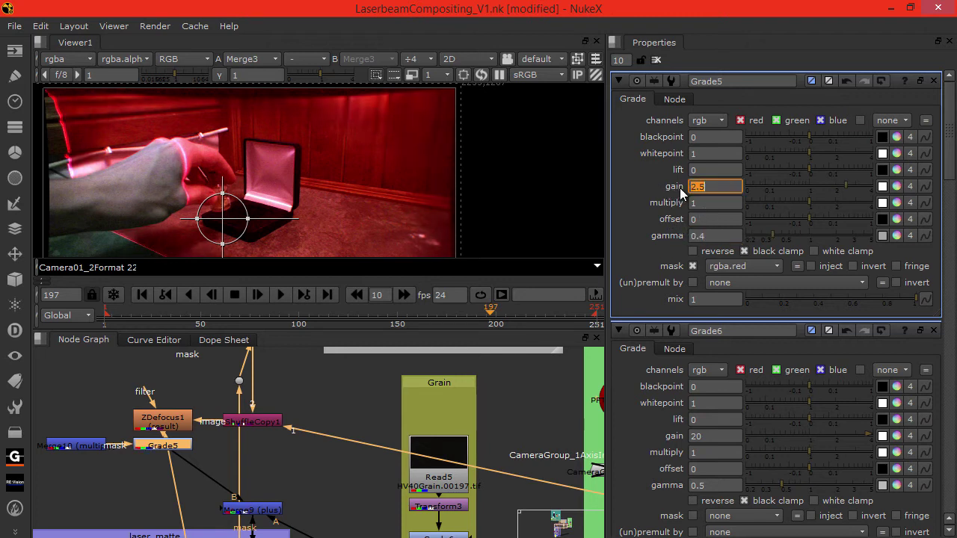
click(701, 186)
text(2)
key(Return)
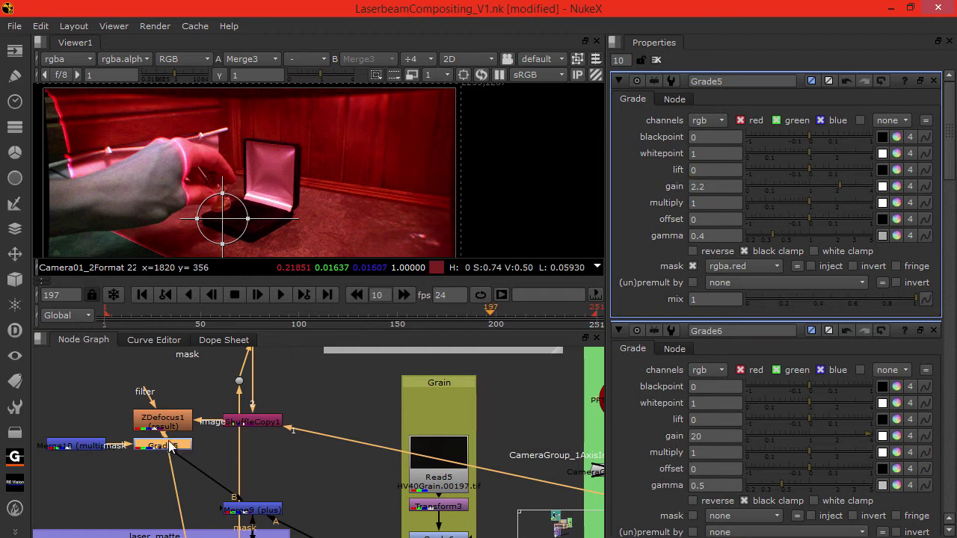
key(d)
key(d)
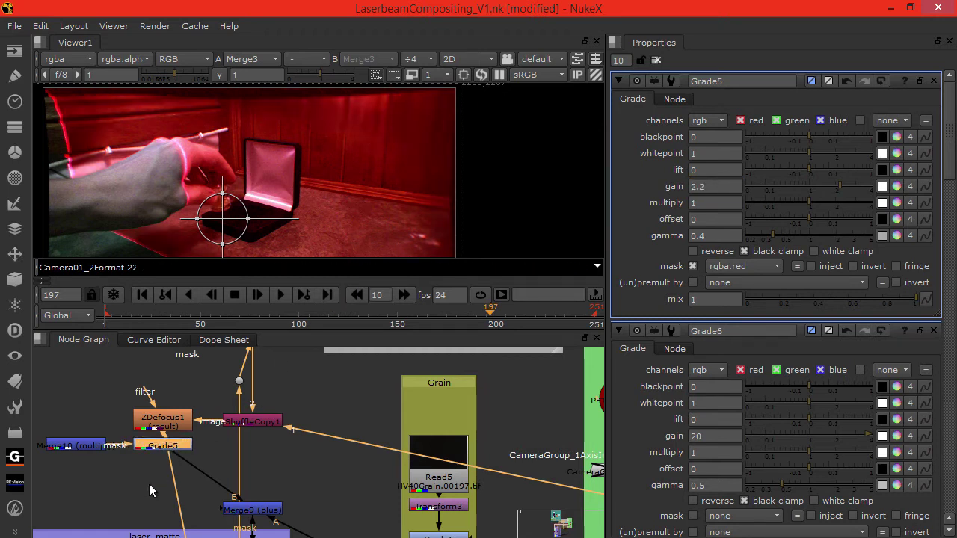
click(149, 484)
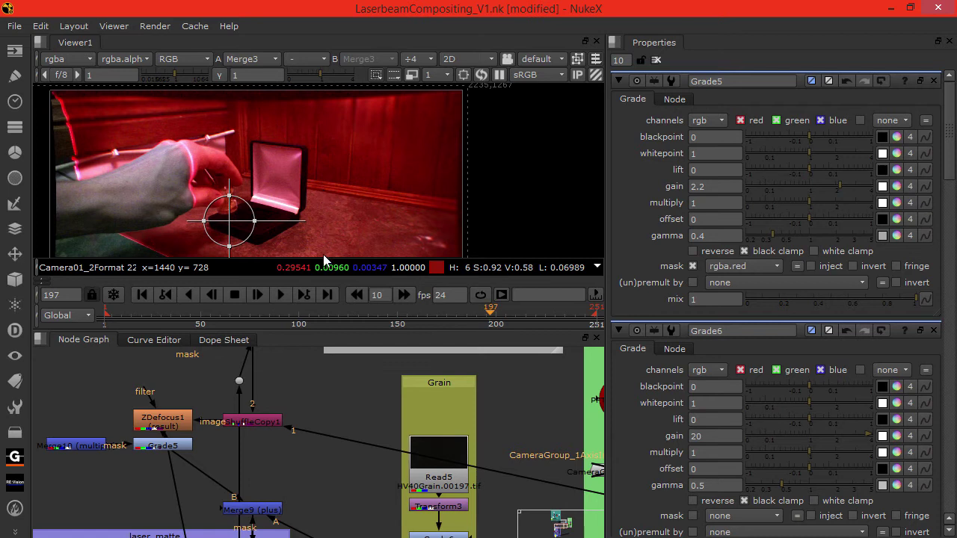
- Add Dot4 on the pipe below the laser_matte backdrop and select it for a new node
middle_drag(319, 487, 322, 359)
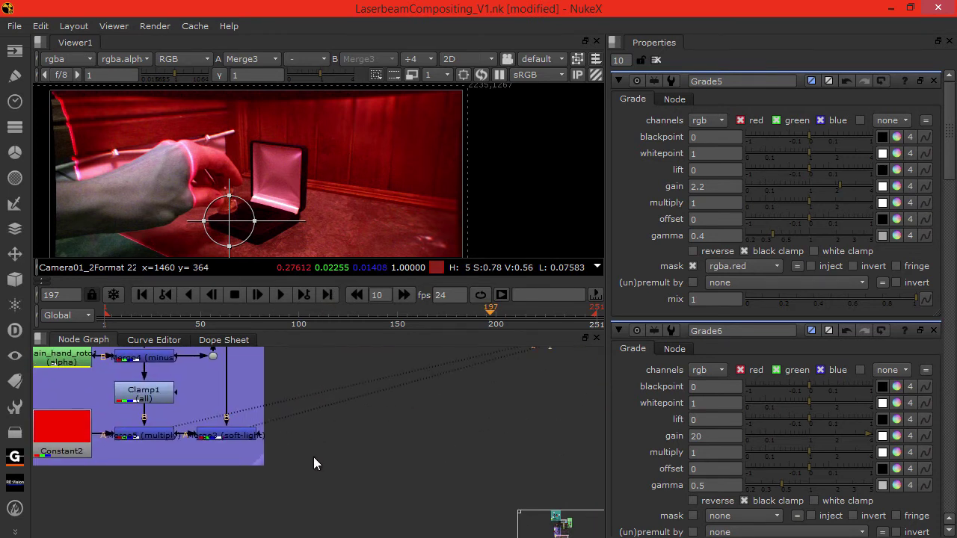
middle_drag(313, 456, 312, 452)
middle_drag(190, 192, 169, 160)
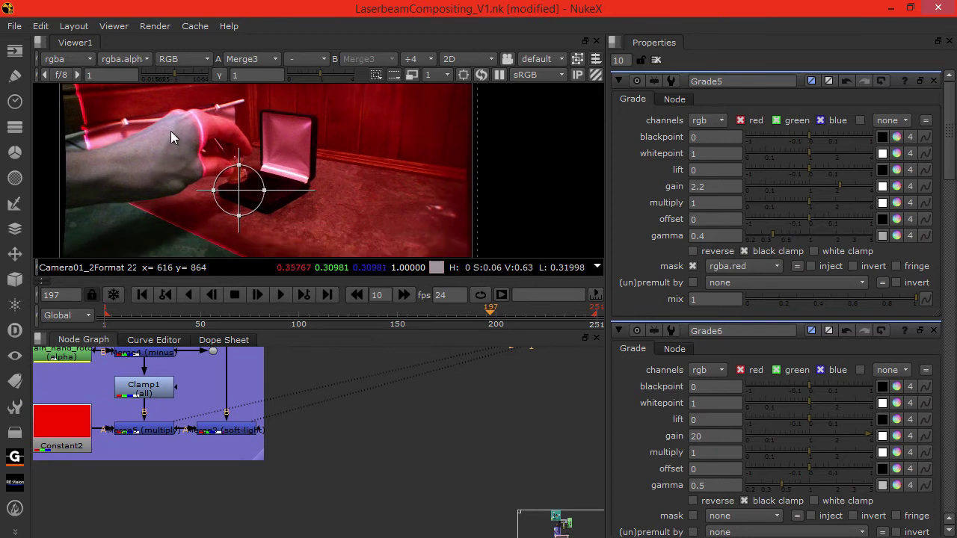
scroll(220, 482, down, 4)
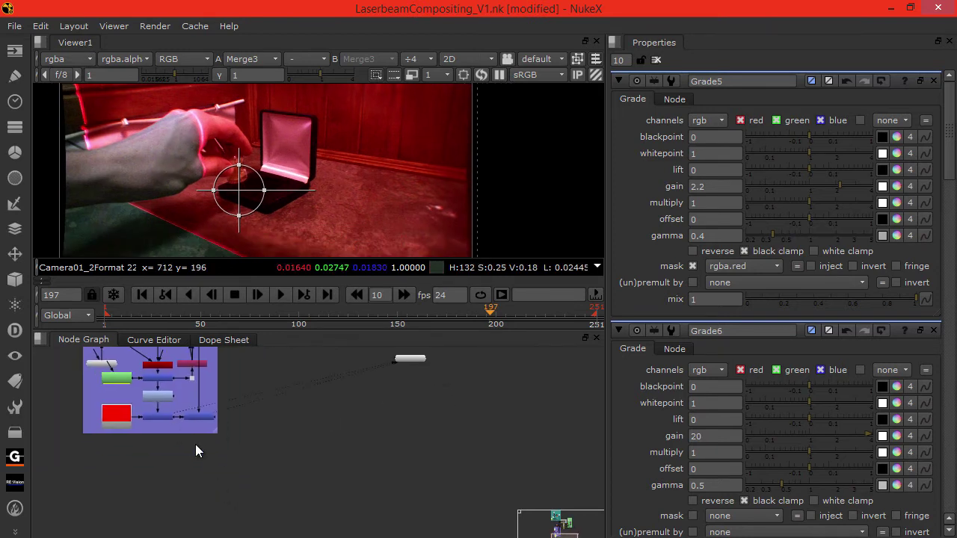
ctrl+click(197, 423)
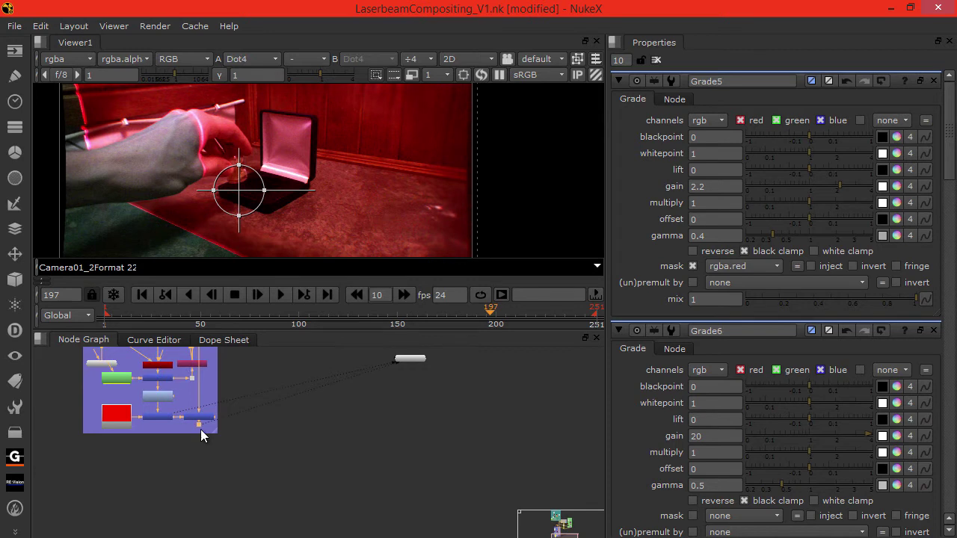
scroll(181, 411, up, 3)
click(228, 434)
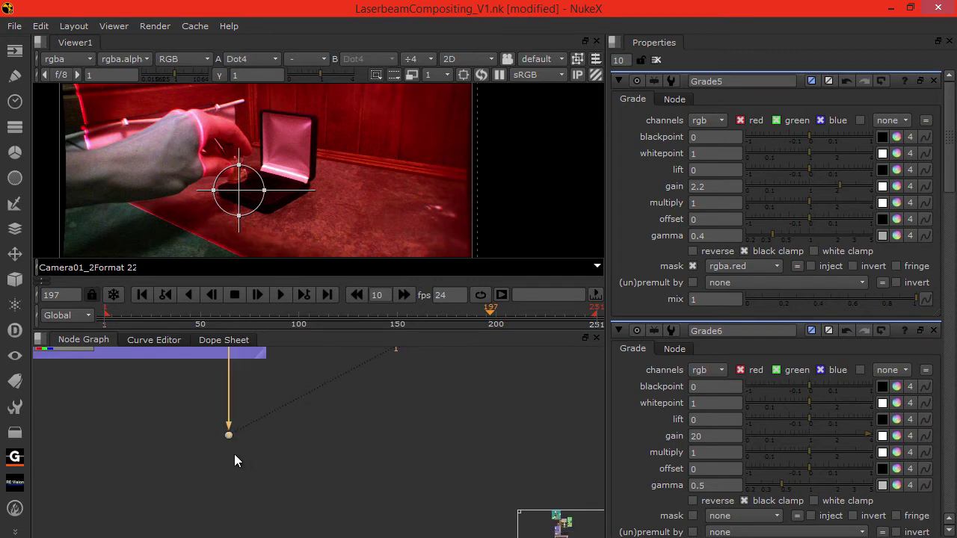
key(Tab)
- Create a Glow node after Dot4 and set its tolerance to 0.8
text(gl)
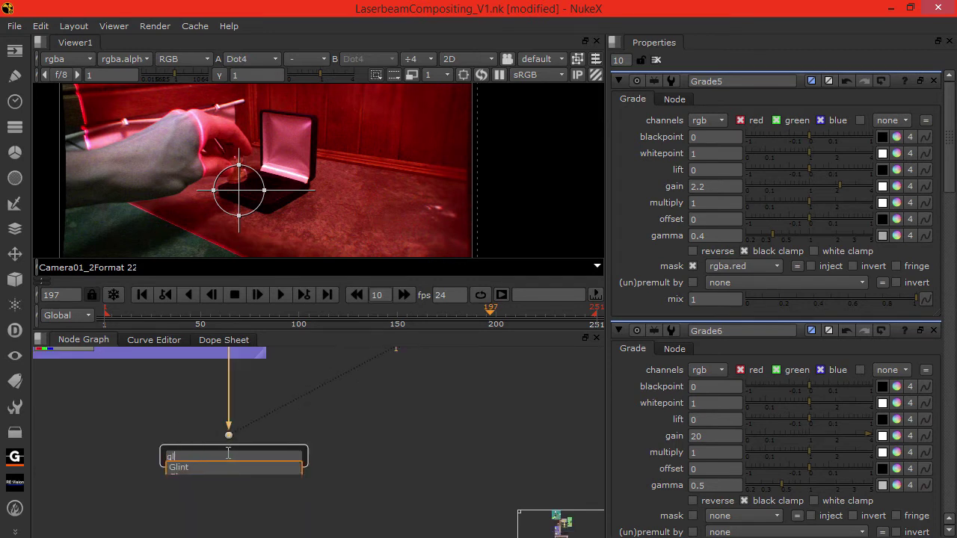
key(Escape)
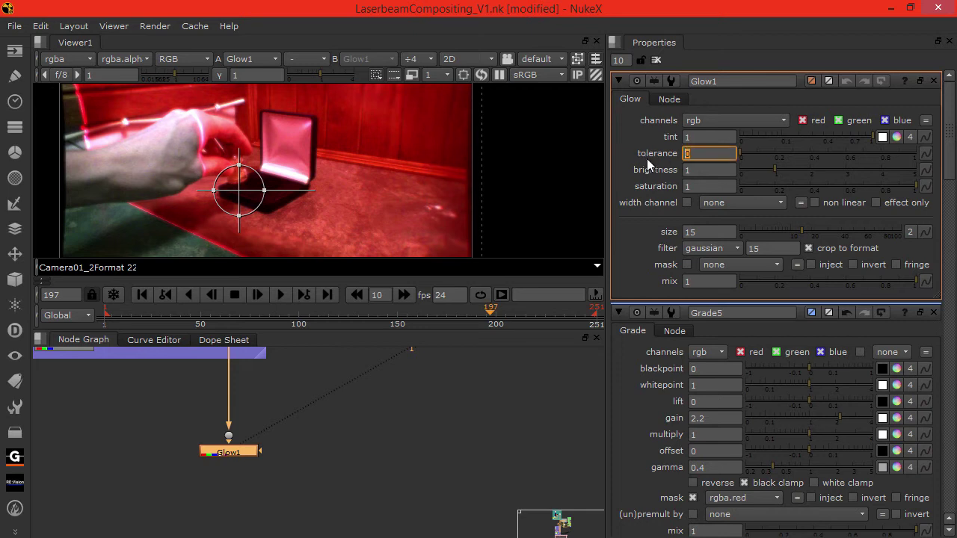
text(0.8)
key(Return)
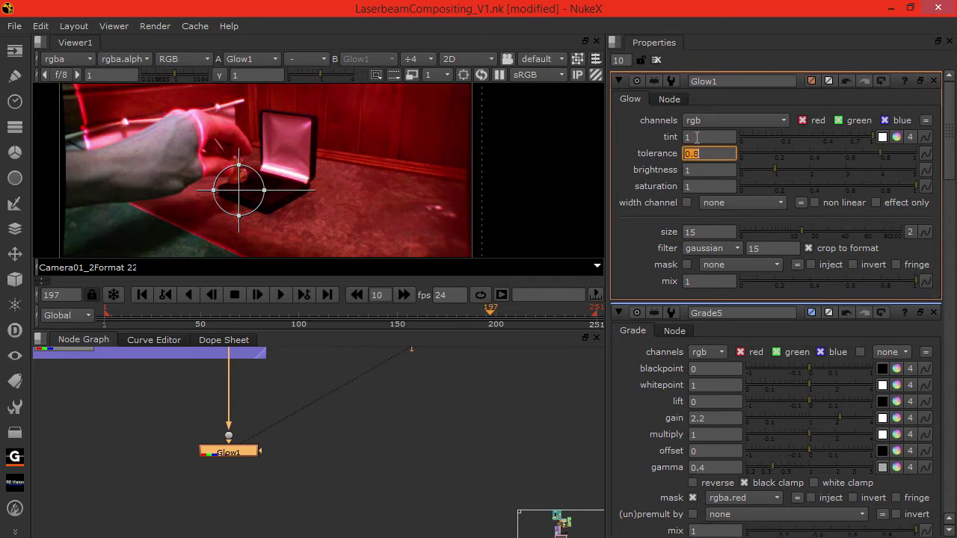
- Settle Glow1 at size 3 and brightness 0.5 after trying brightness 5 and size 50
click(715, 169)
text(5)
key(Return)
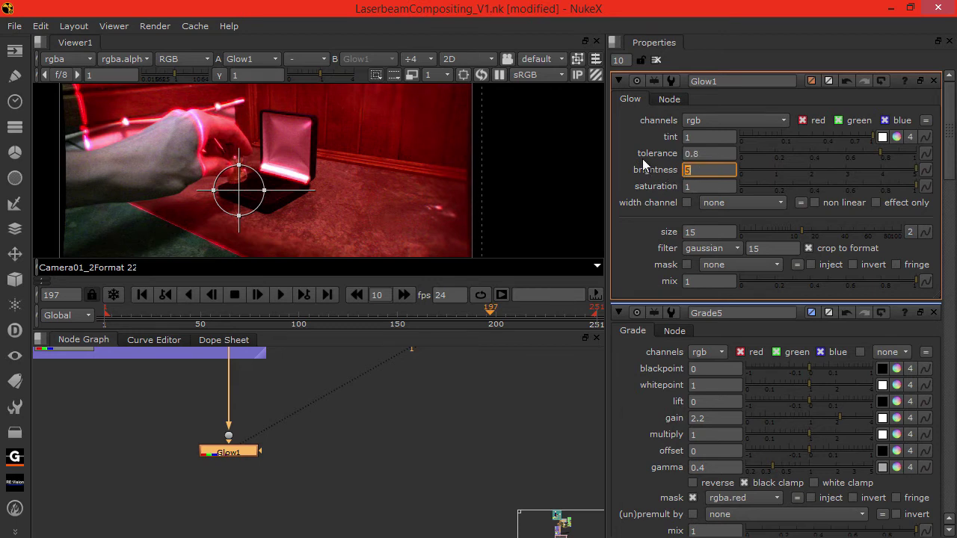
key(Tab)
key(Tab)
text(50)
key(Return)
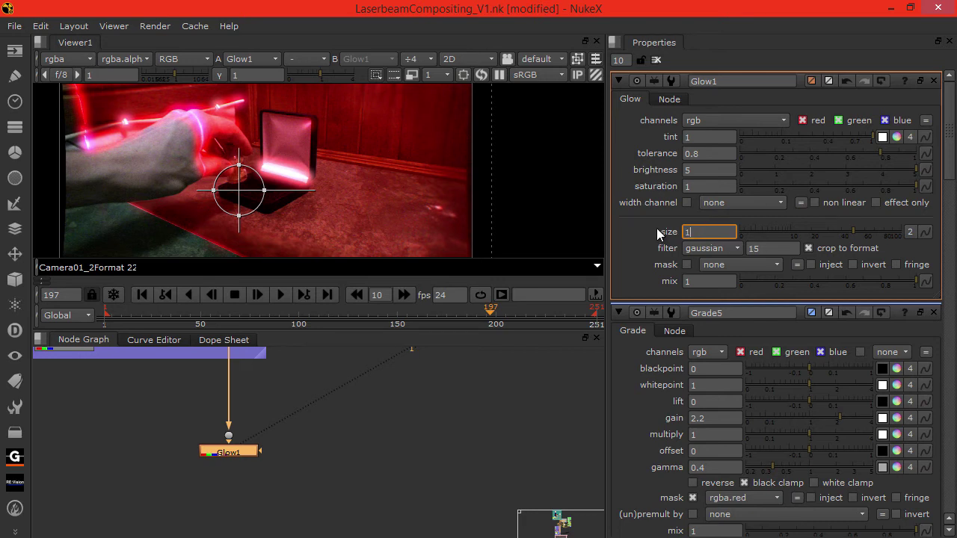
key(Up)
key(Up)
key(Up)
key(Up)
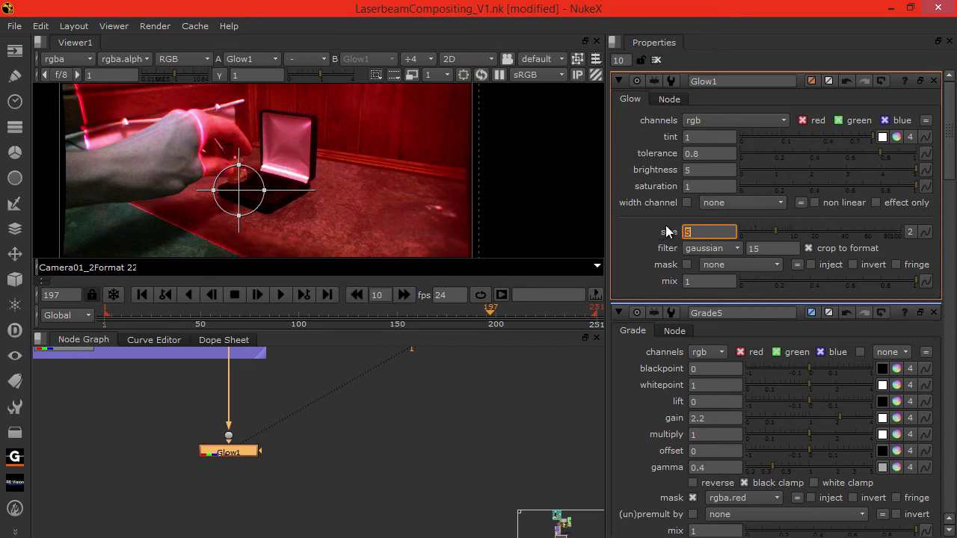
key(Down)
key(Down)
click(692, 170)
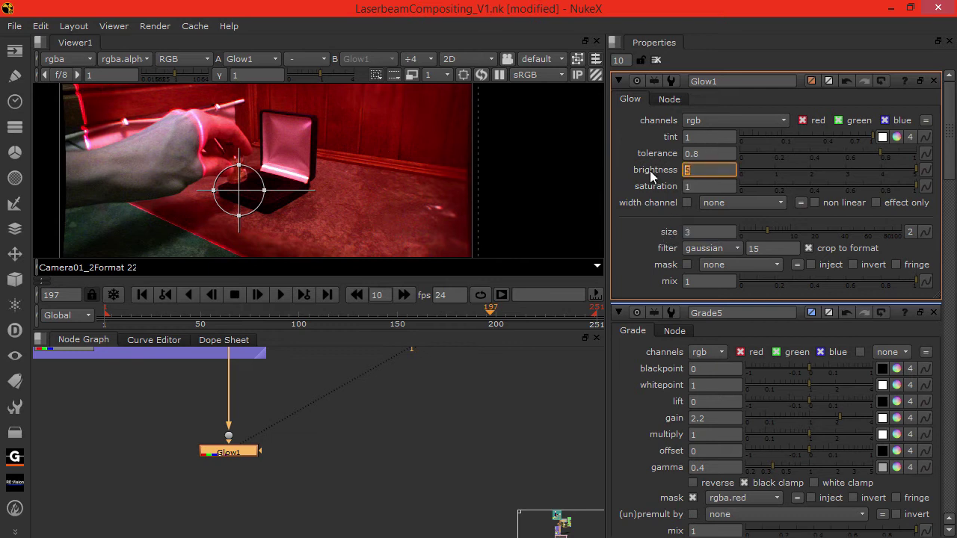
key(Down)
key(Down)
key(Down)
key(Down)
text(0.5)
key(Return)
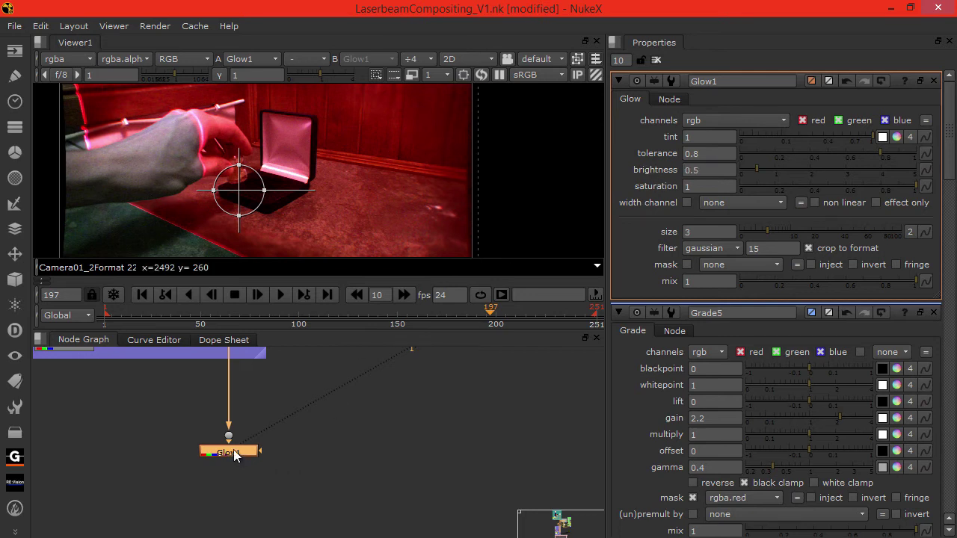
- Paste copies of Glow1 to create Glow2 and Glow3, giving the first copy size 6
key(ctrl+c)
key(ctrl+v)
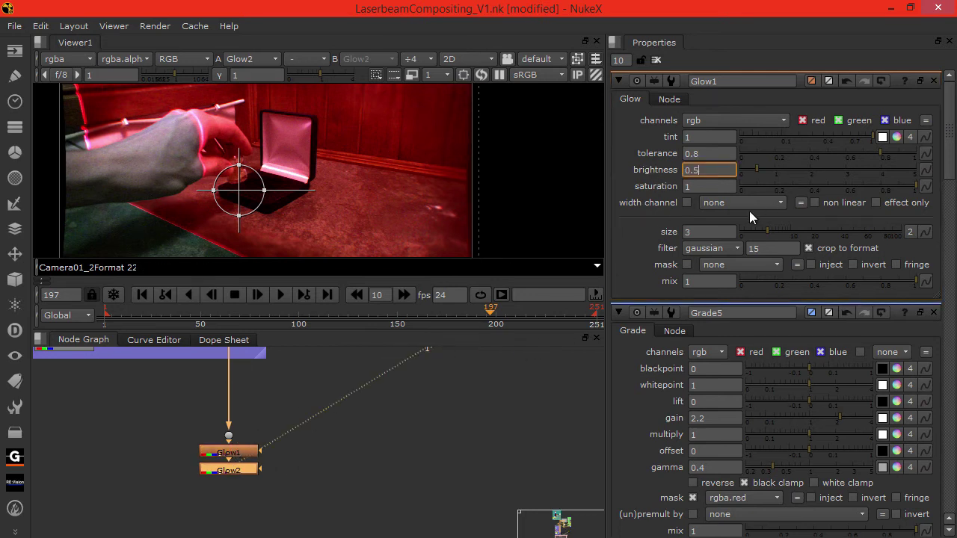
click(691, 231)
text(6)
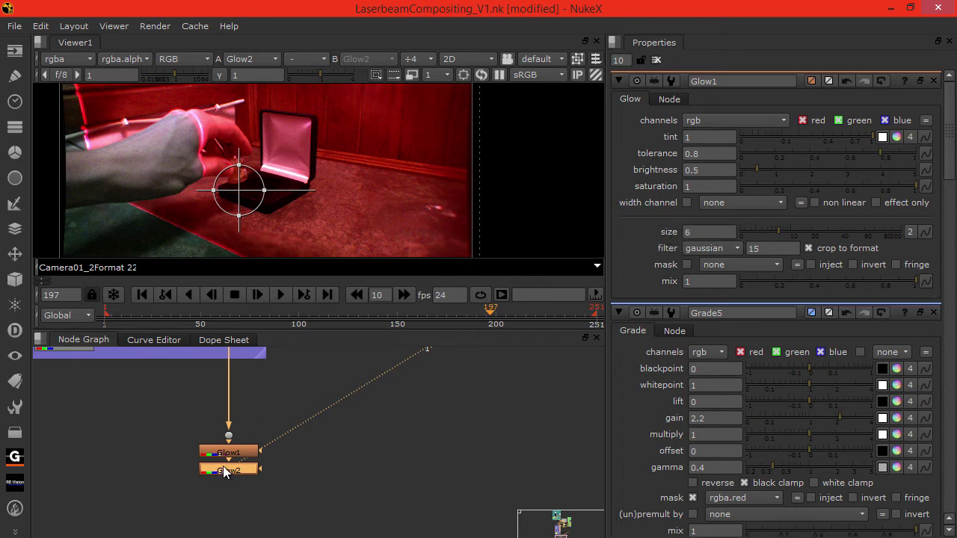
key(ctrl+v)
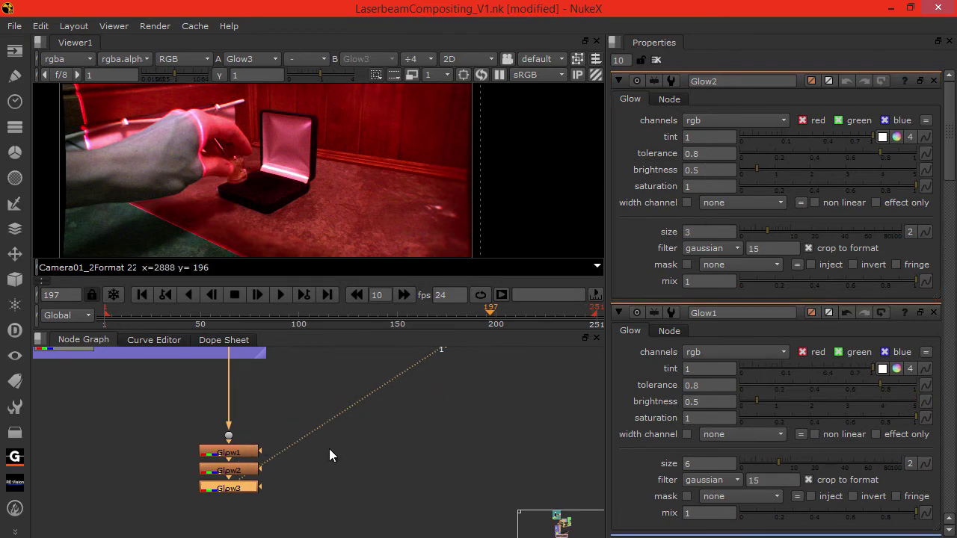
- Set glow sizes to 3 for Glow1, 6 for Glow2 and 12 for Glow3
double_click(245, 489)
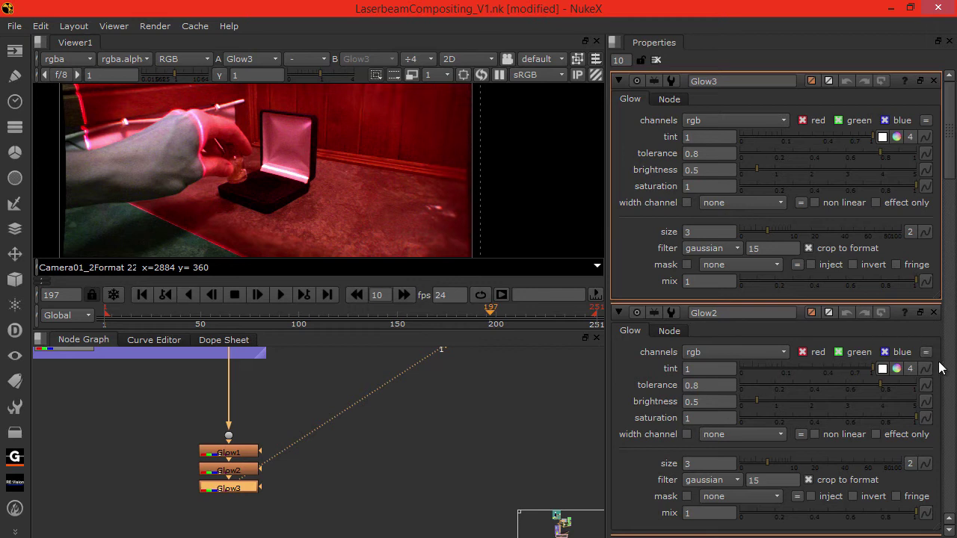
drag(950, 167, 946, 248)
click(702, 310)
text(3)
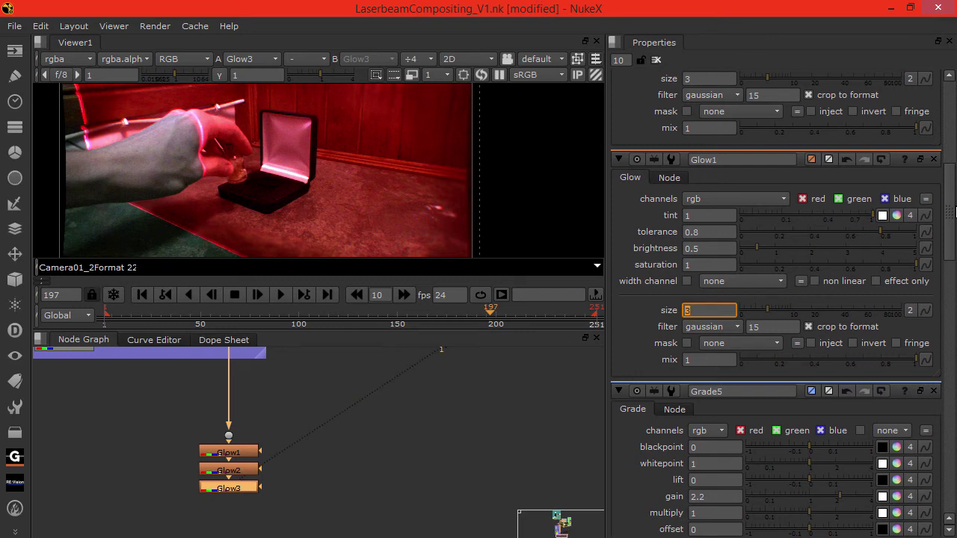
drag(946, 205, 947, 152)
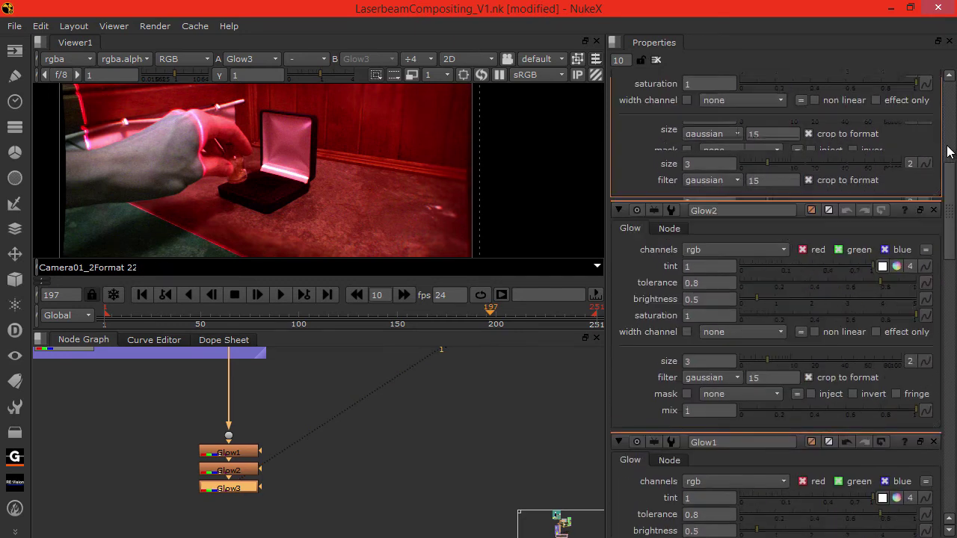
double_click(696, 361)
text(6)
key(Return)
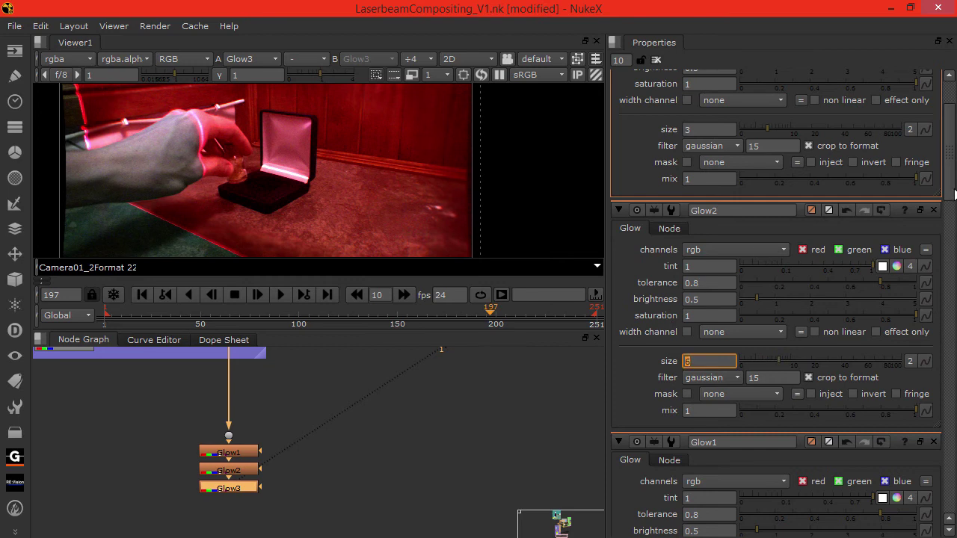
drag(953, 174, 953, 152)
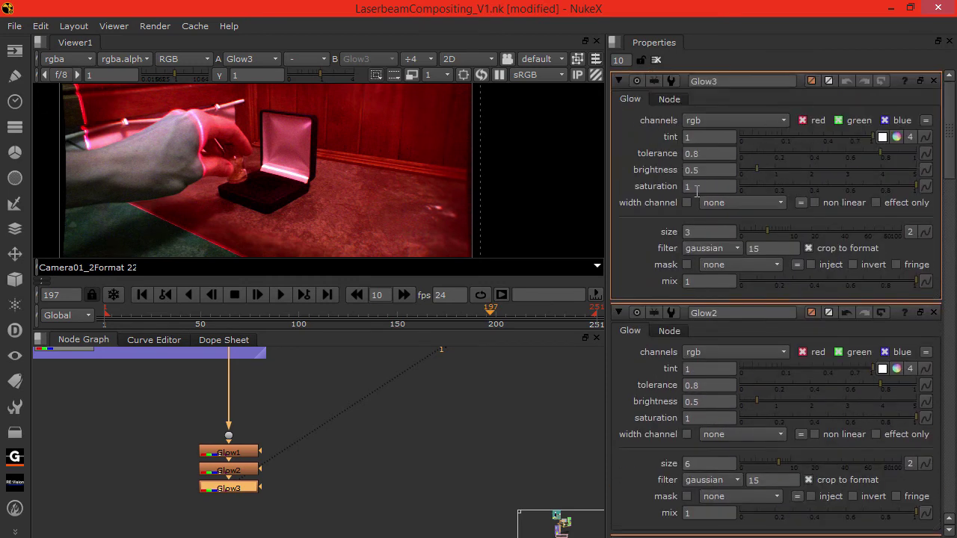
double_click(685, 230)
text(12)
key(Return)
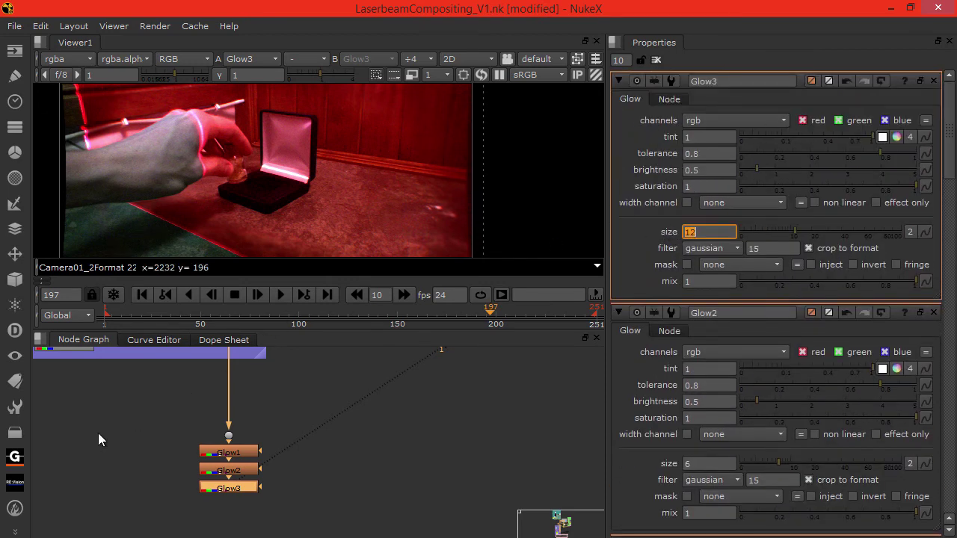
- Duplicate Glow3 into Glow4 at size 24, then add Glow5 at size 48
click(98, 433)
click(208, 490)
key(ctrl+c)
key(ctrl+v)
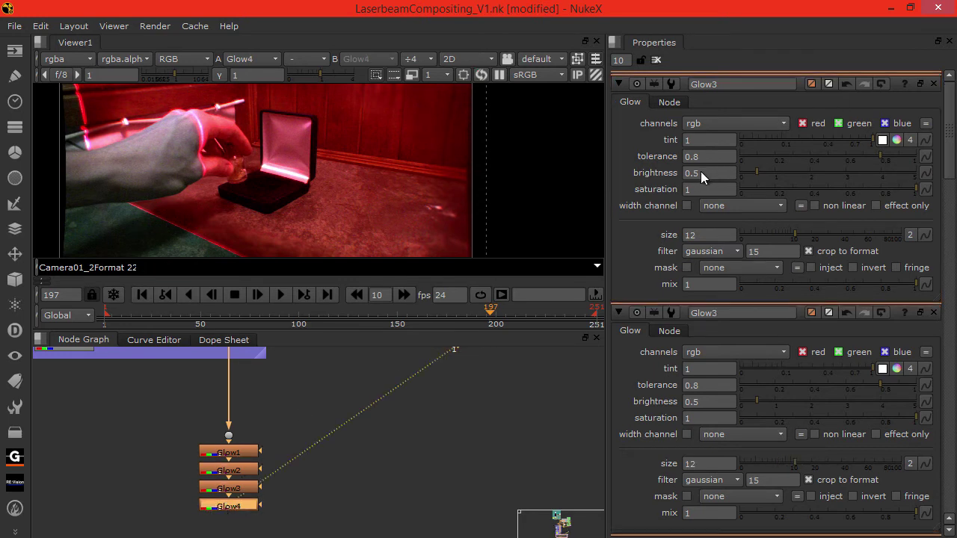
double_click(703, 230)
text(24)
key(Return)
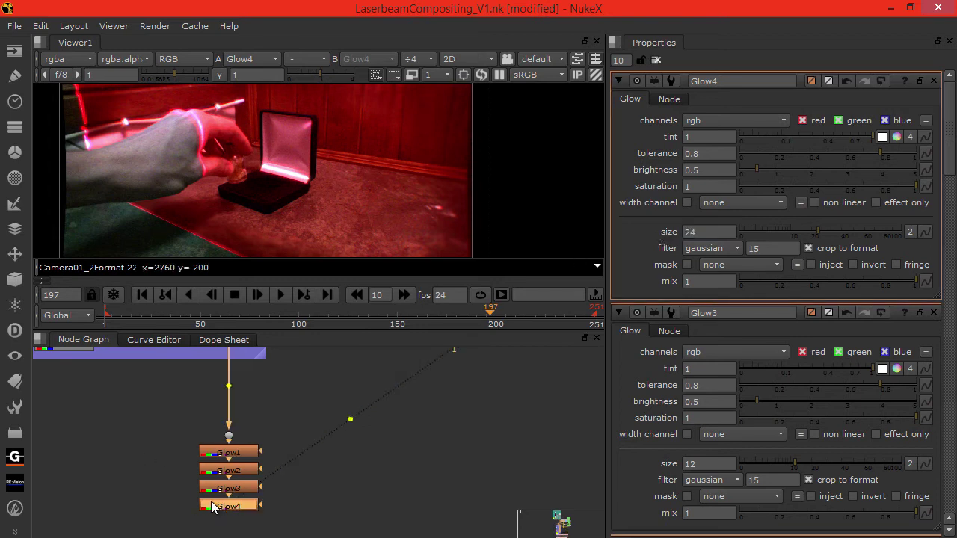
key(ctrl+v)
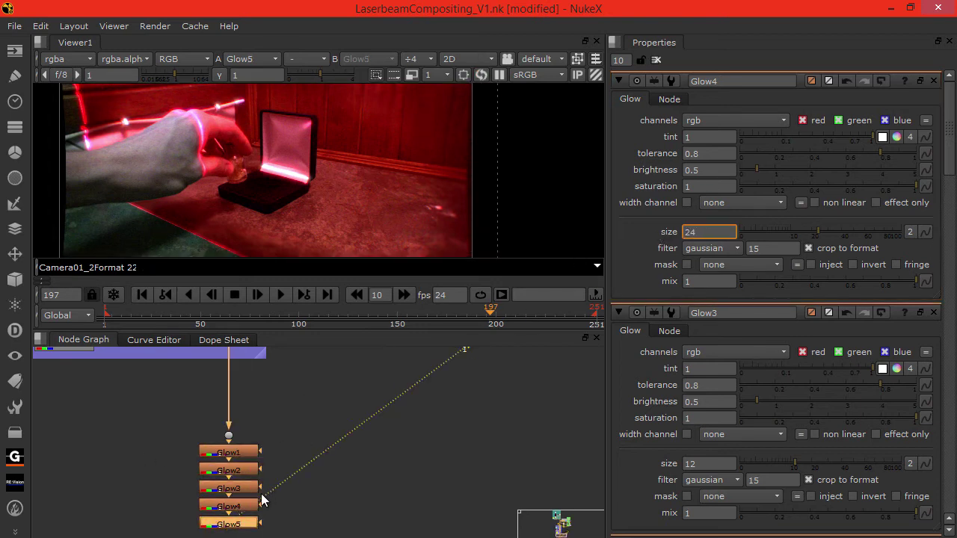
double_click(688, 232)
text(48)
key(Return)
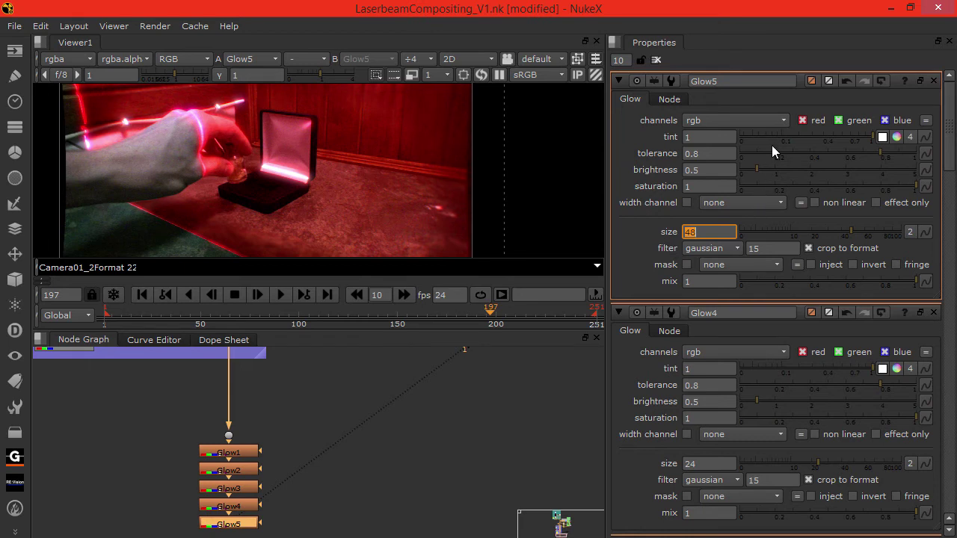
- Lower the brightness of Glow5 and Glow4 from 0.5 to 0.3
click(671, 234)
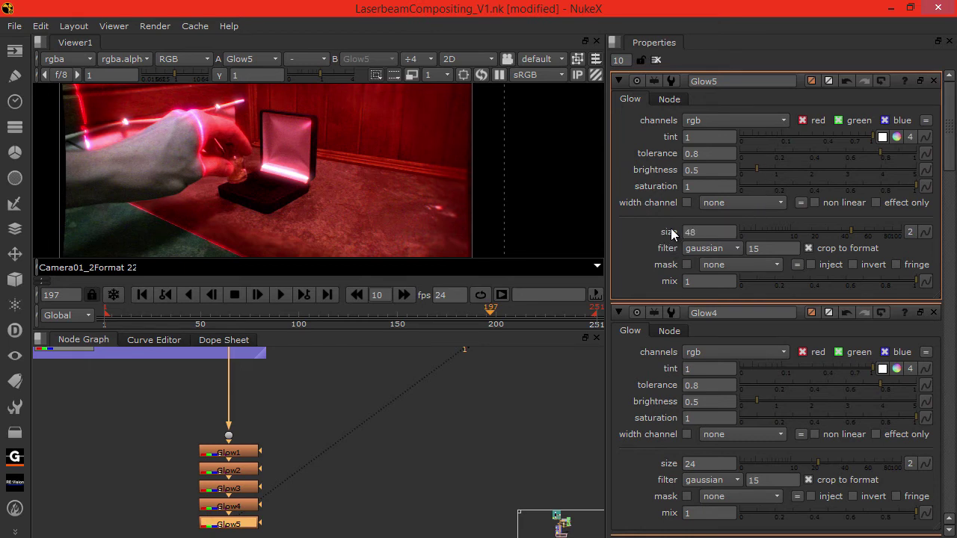
click(700, 169)
key(BackSpace)
key(BackSpace)
click(706, 404)
key(BackSpace)
text(3)
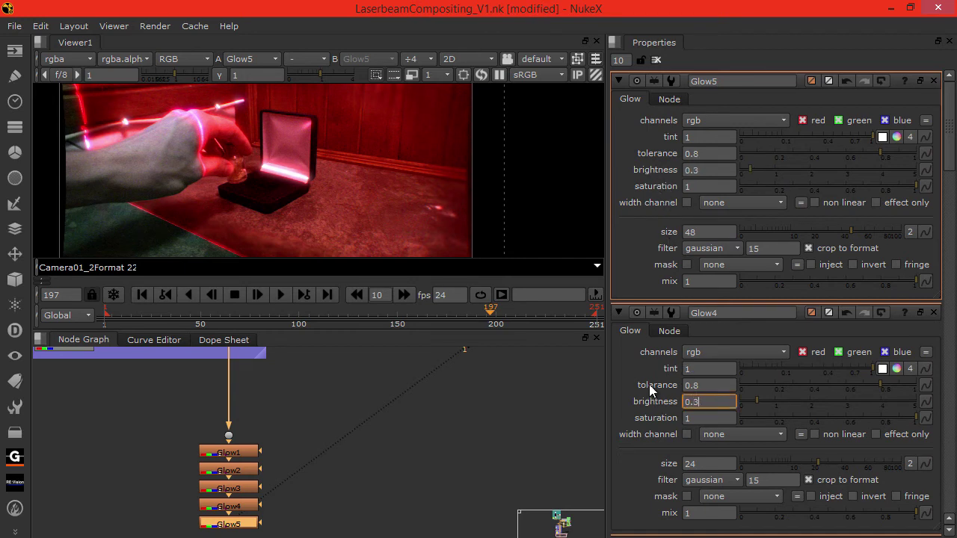
key(Return)
- Set Glow3 and Glow2 brightness to 0.3, then deselect the glow nodes
scroll(950, 213, down, 5)
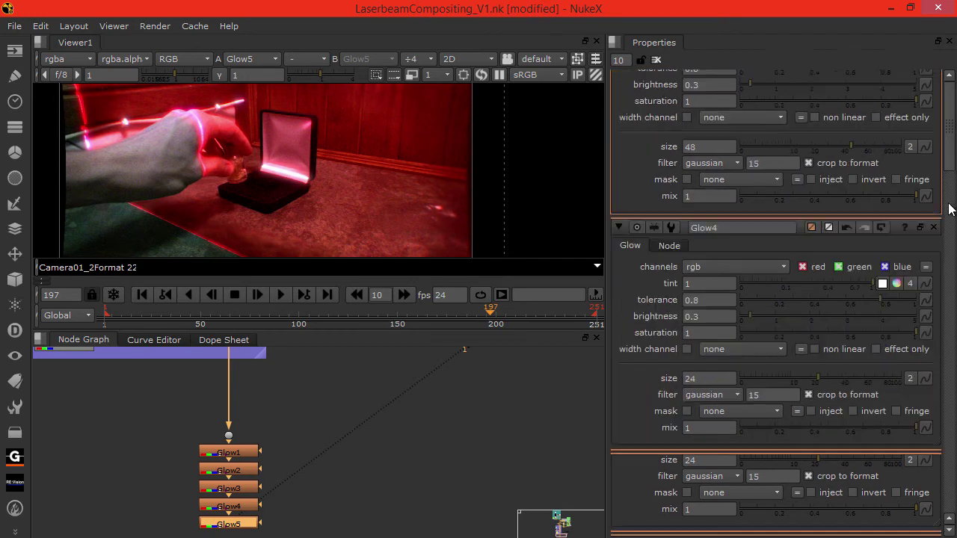
click(707, 319)
key(BackSpace)
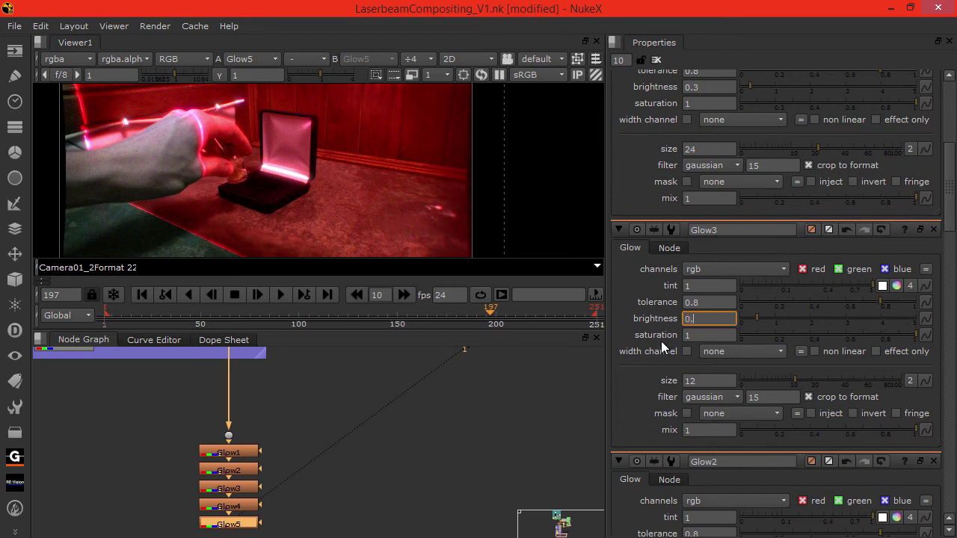
key(Return)
scroll(952, 220, down, 5)
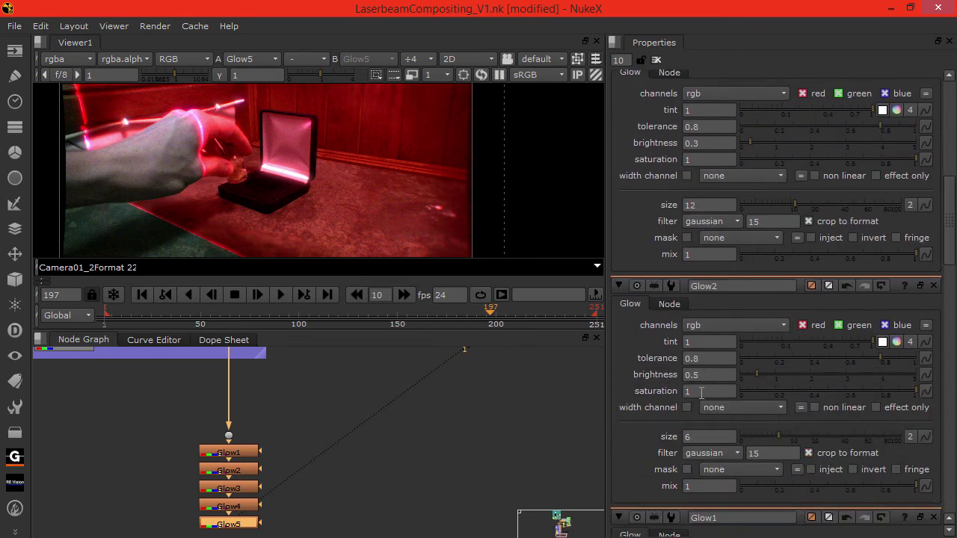
double_click(699, 375)
text(0.3)
key(Return)
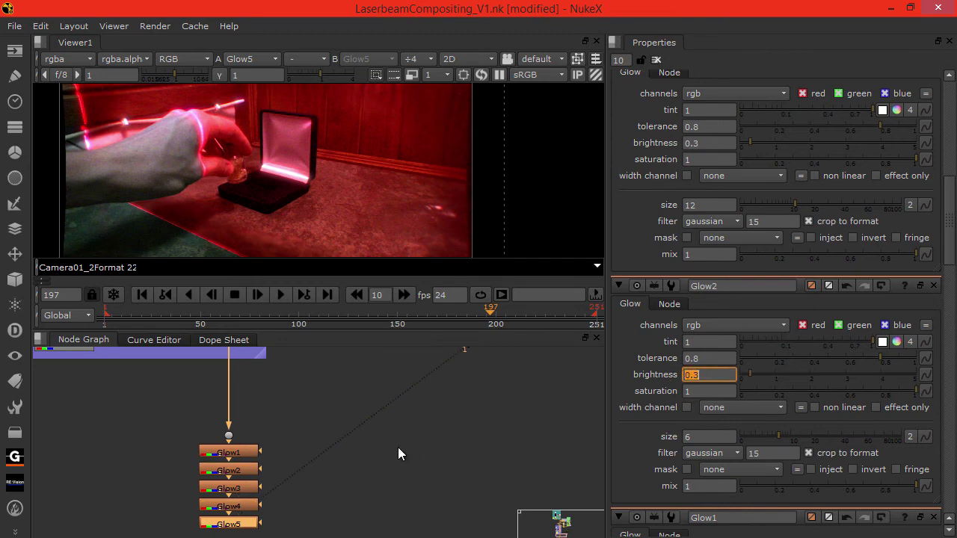
click(389, 485)
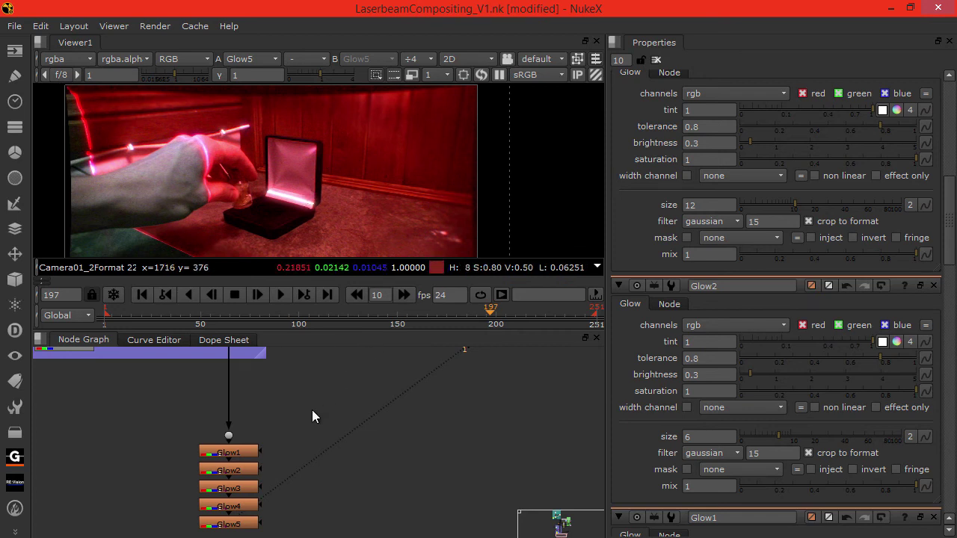
- Read in the 01_FINE_CLEAN.mov grain clip as Read6 and view it alone
middle_drag(311, 409, 306, 350)
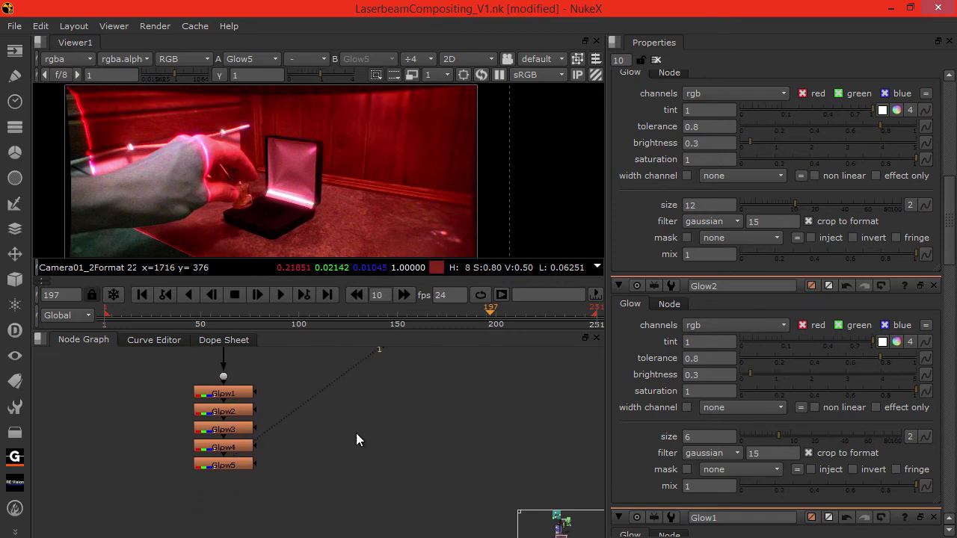
key(r)
key(Return)
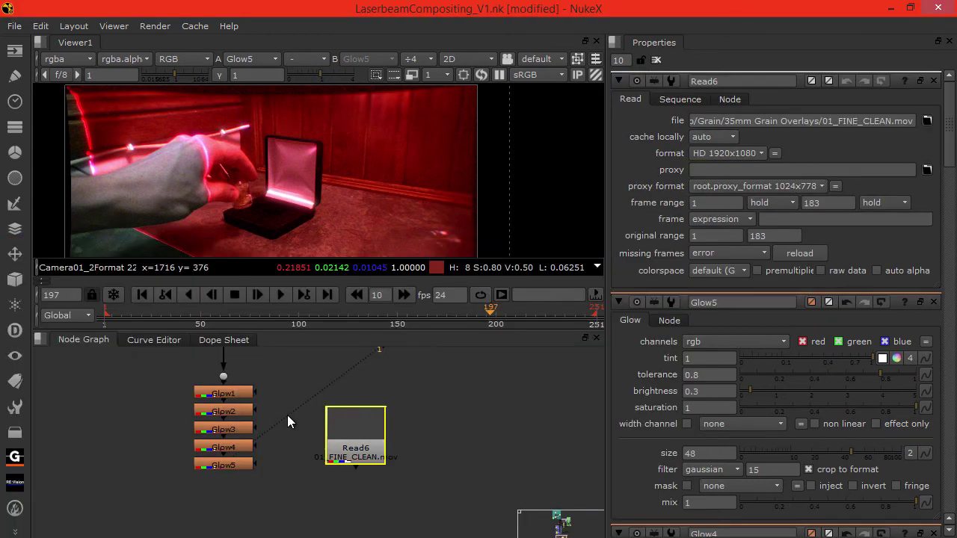
click(365, 430)
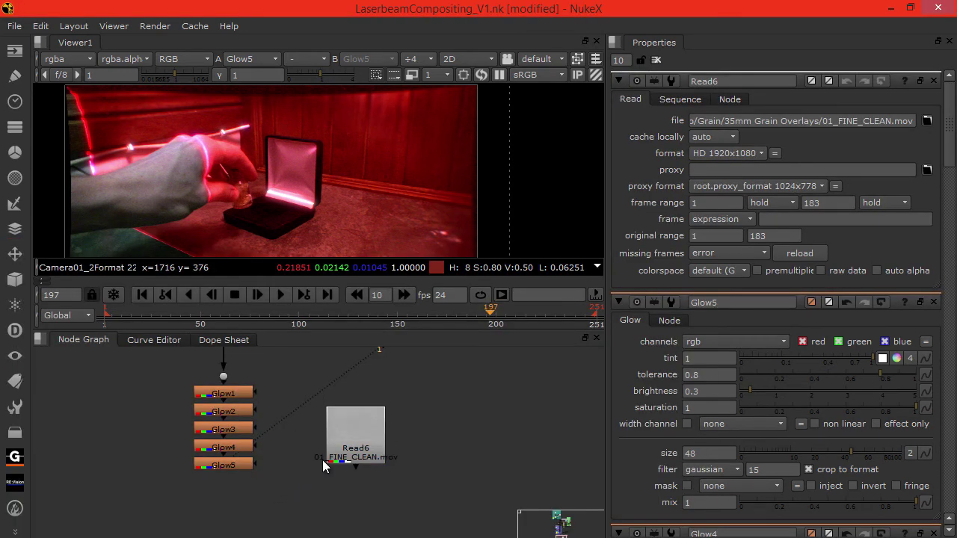
middle_drag(292, 482, 252, 465)
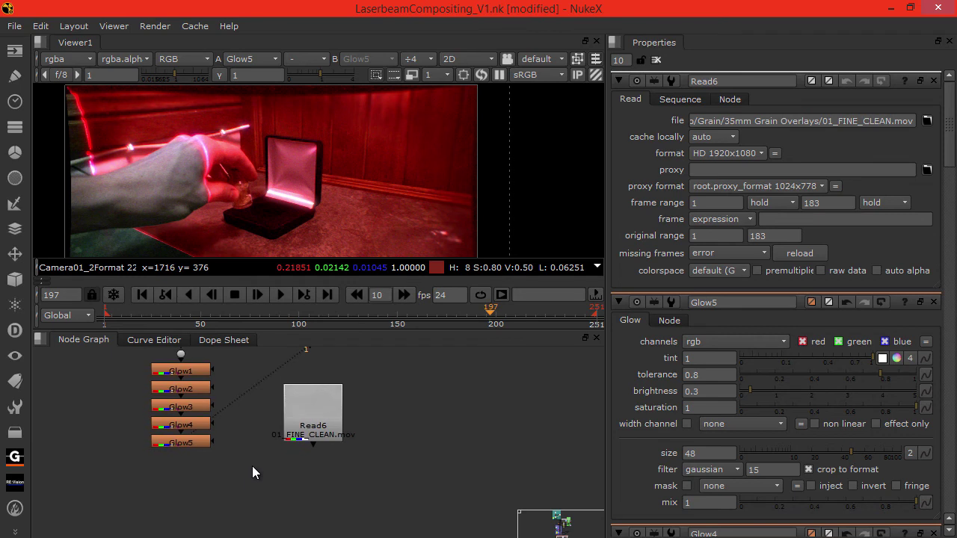
click(314, 420)
key(1)
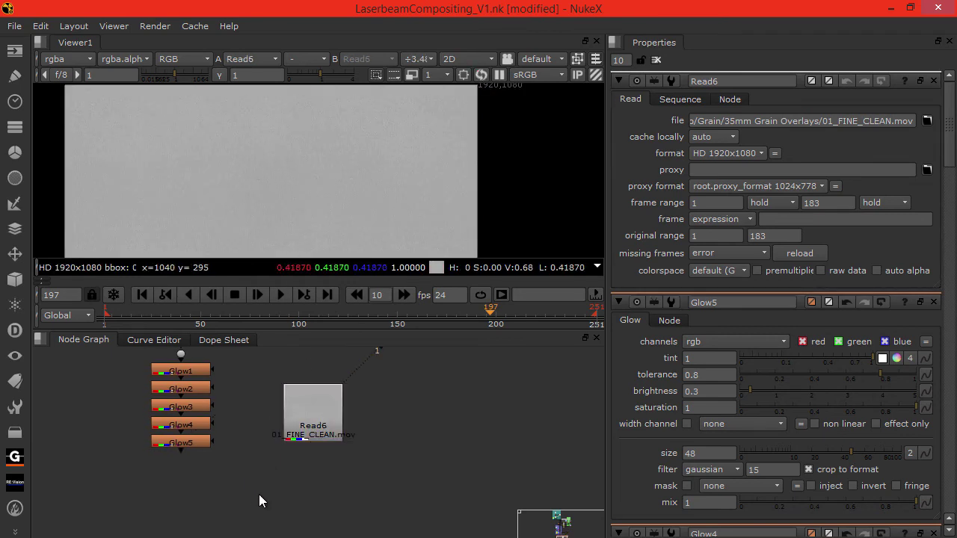
- Merge Read6 (A) over Glow5 (B) with overlay operation and view the result
key(m)
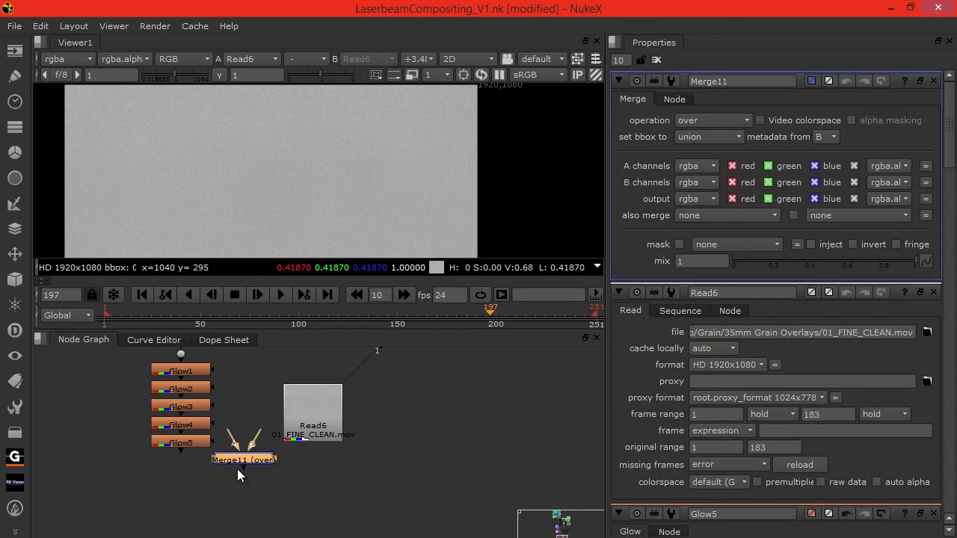
drag(255, 469, 175, 447)
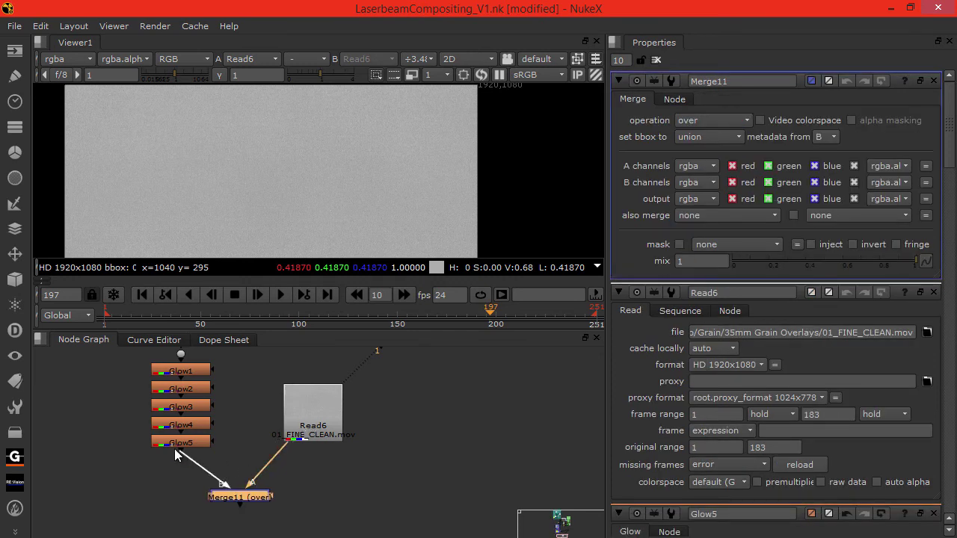
click(700, 117)
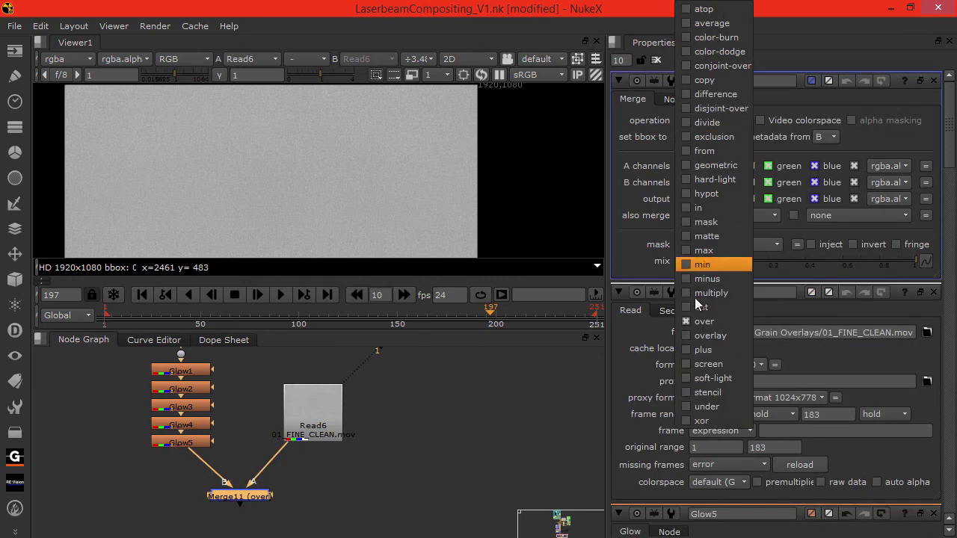
click(703, 333)
drag(239, 495, 183, 469)
key(1)
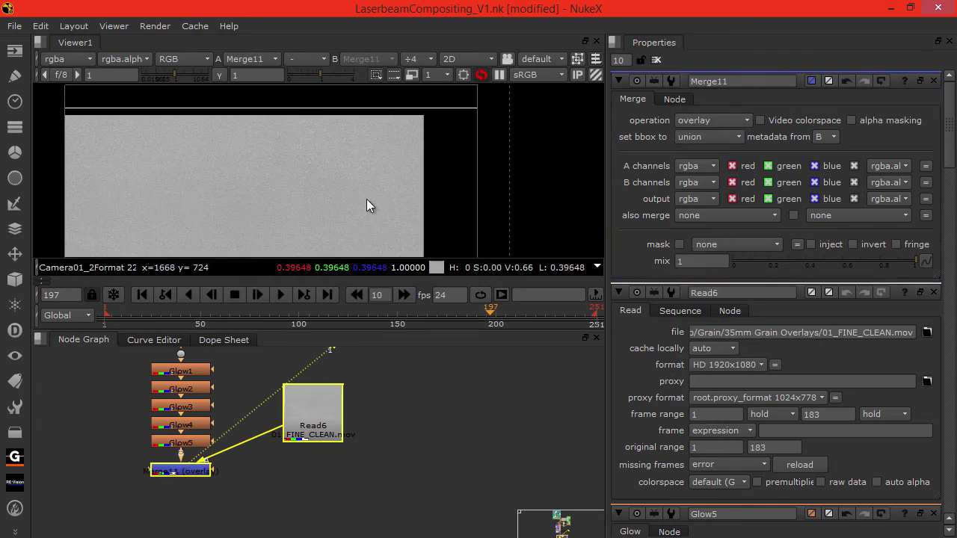
- Add a Transform after Read6, trying scales 1.2 and 1.4 before settling on 1.3
click(307, 420)
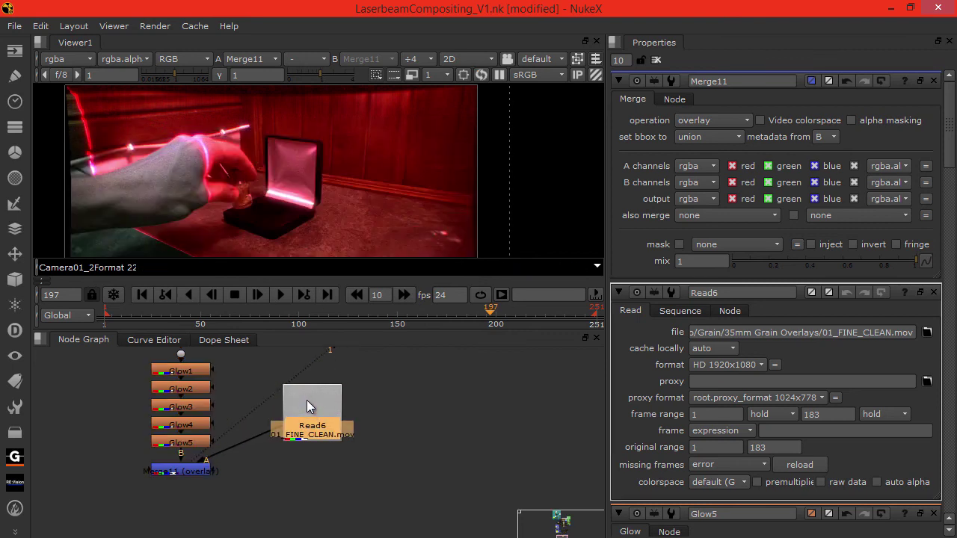
key(t)
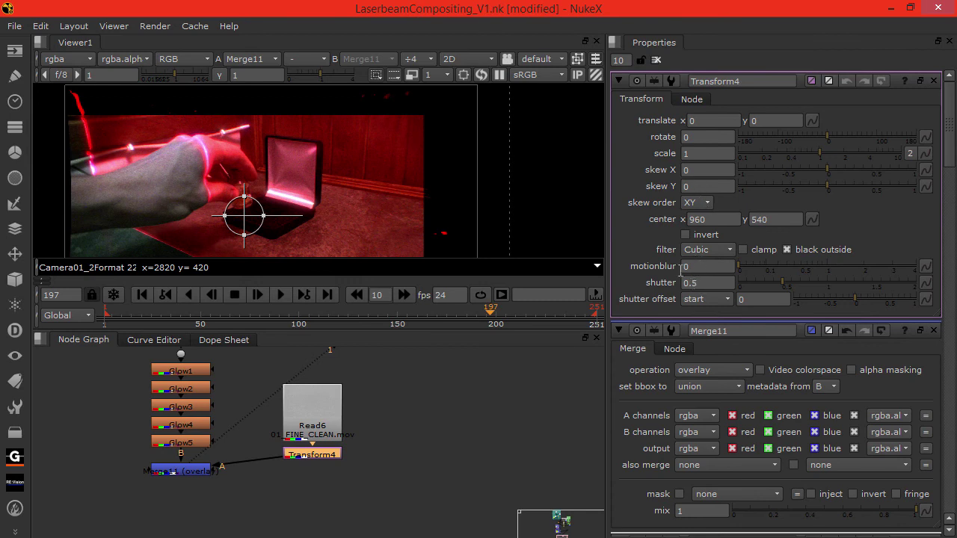
click(698, 152)
text(.2)
key(Return)
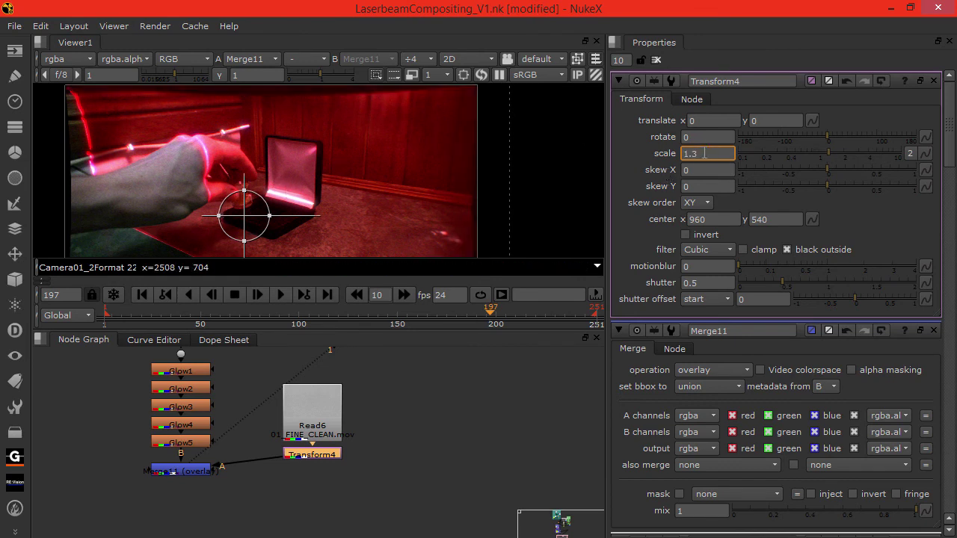
text(1.4)
key(Return)
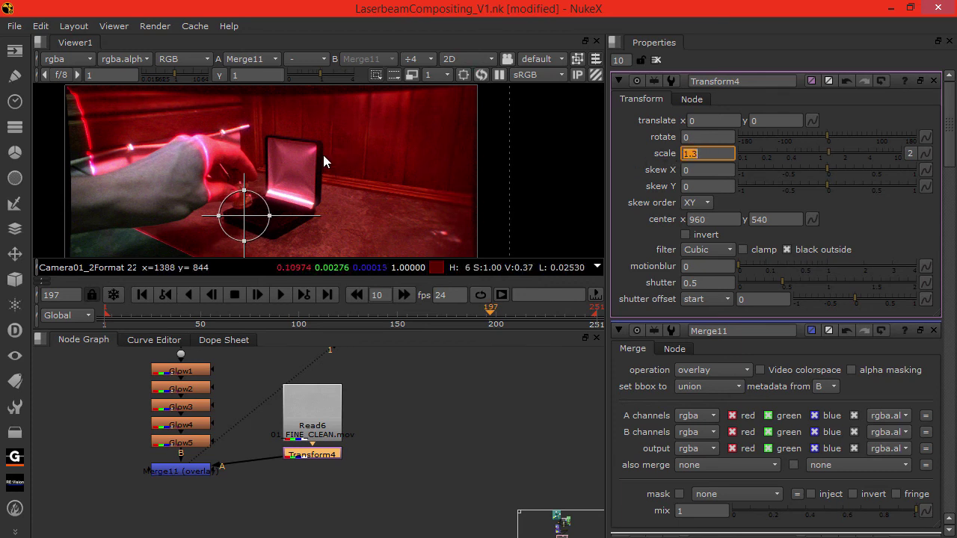
key(Return)
- Nudge Merge11 up and disable it to compare the shot without grain
drag(182, 476, 180, 467)
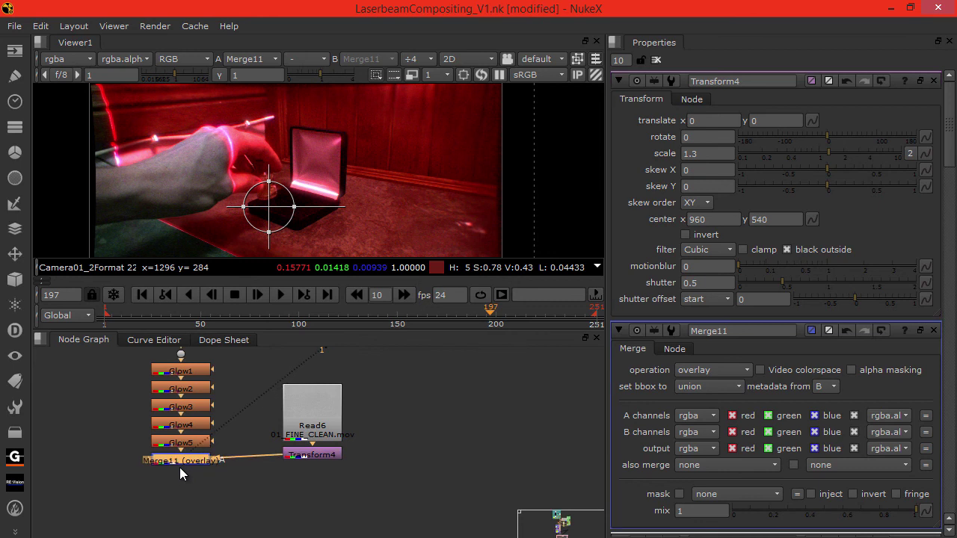
click(185, 480)
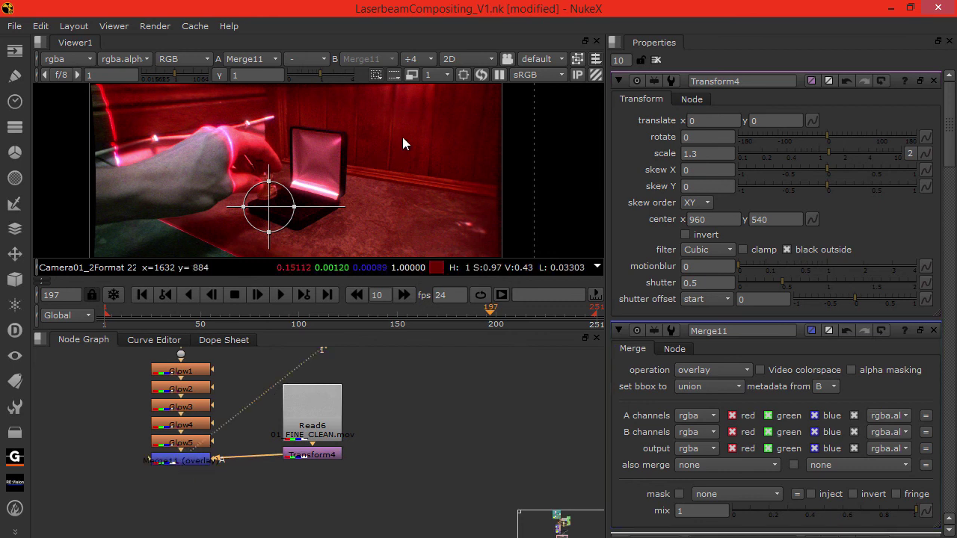
click(187, 461)
key(d)
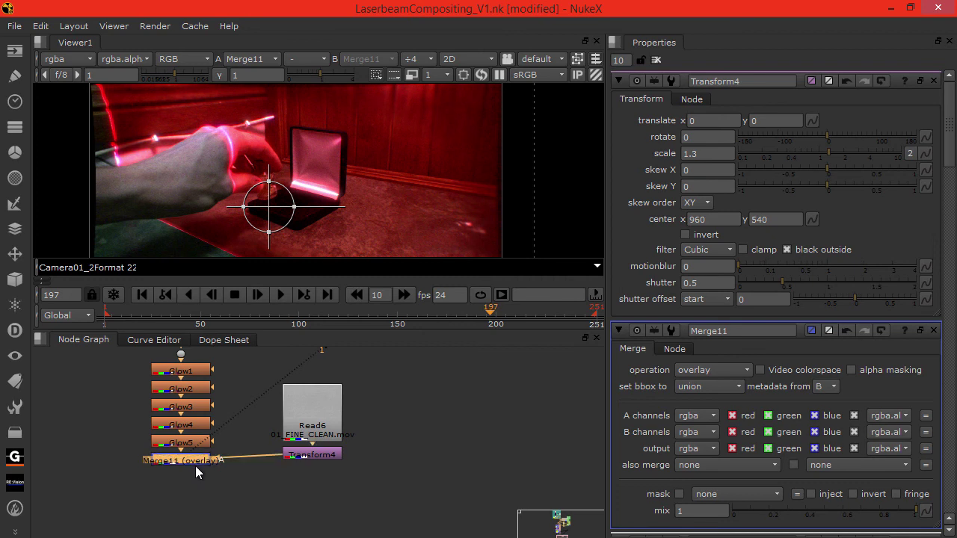
- Re-enable Merge11 and insert a Grade after Read6 with gain 1.1
key(d)
click(310, 445)
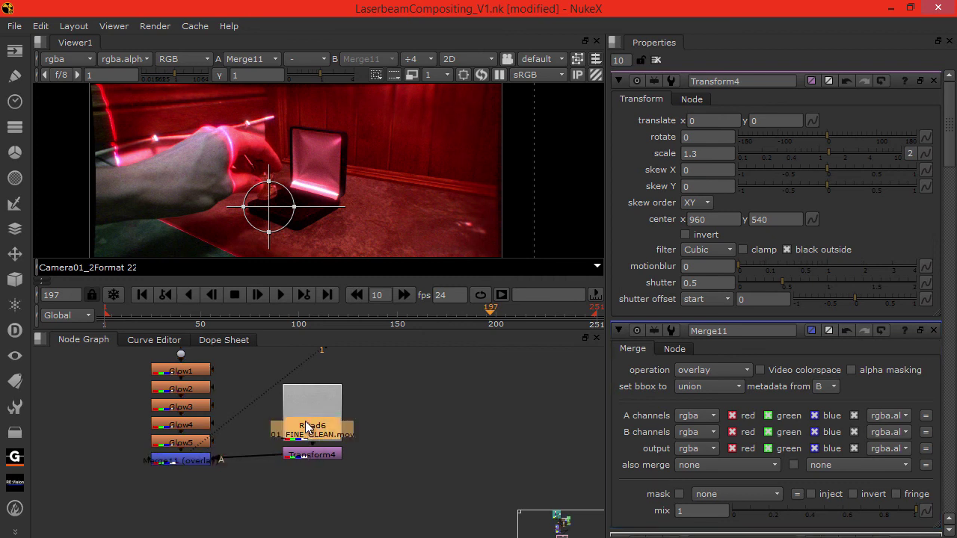
drag(311, 426, 311, 401)
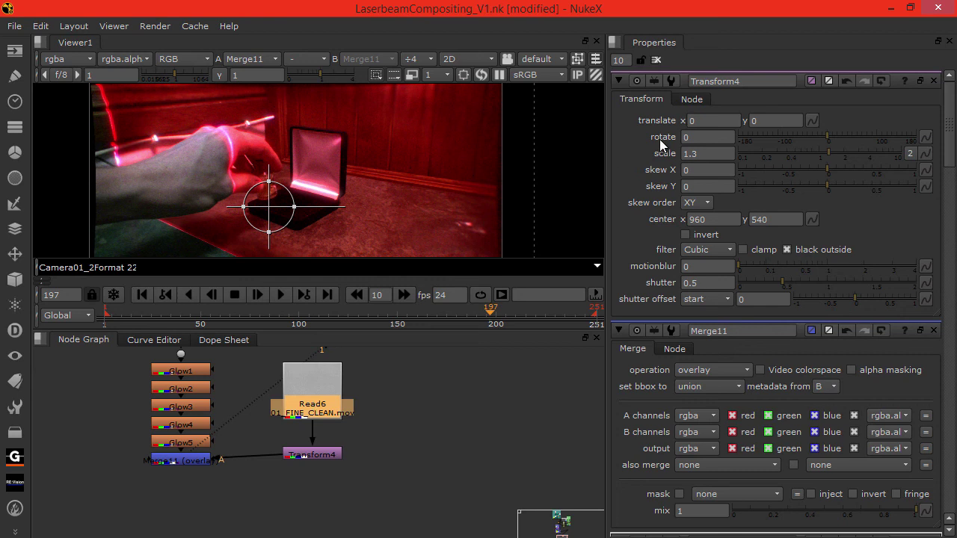
key(g)
click(706, 186)
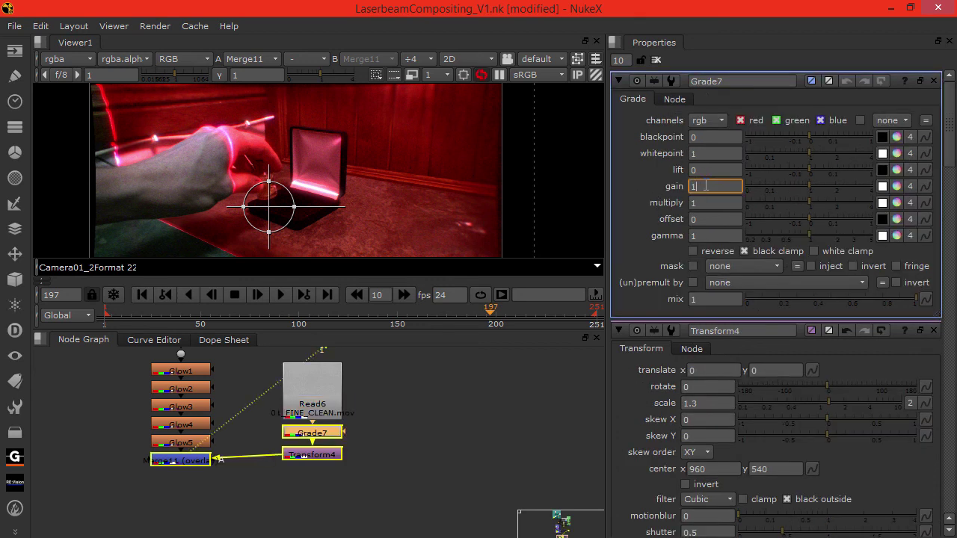
text(.1)
key(Return)
click(243, 368)
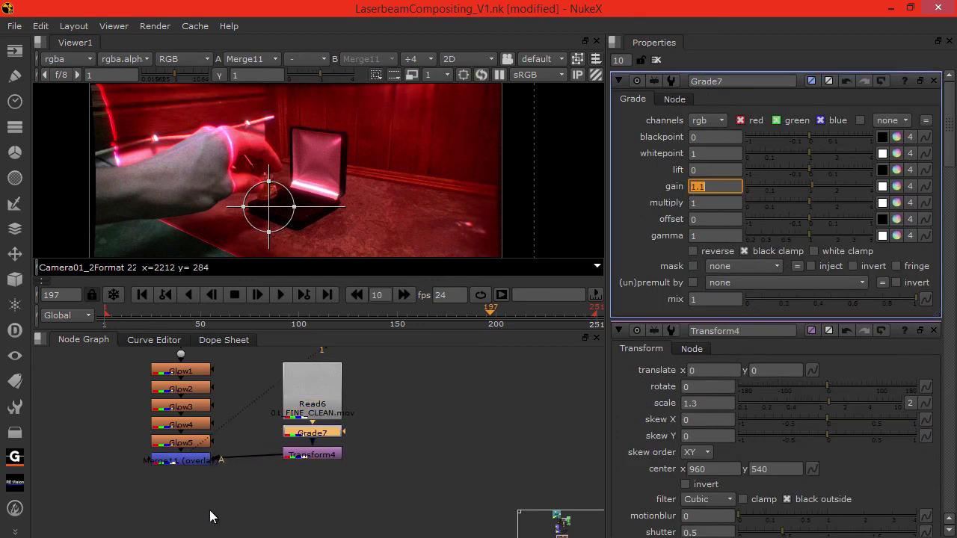
click(178, 461)
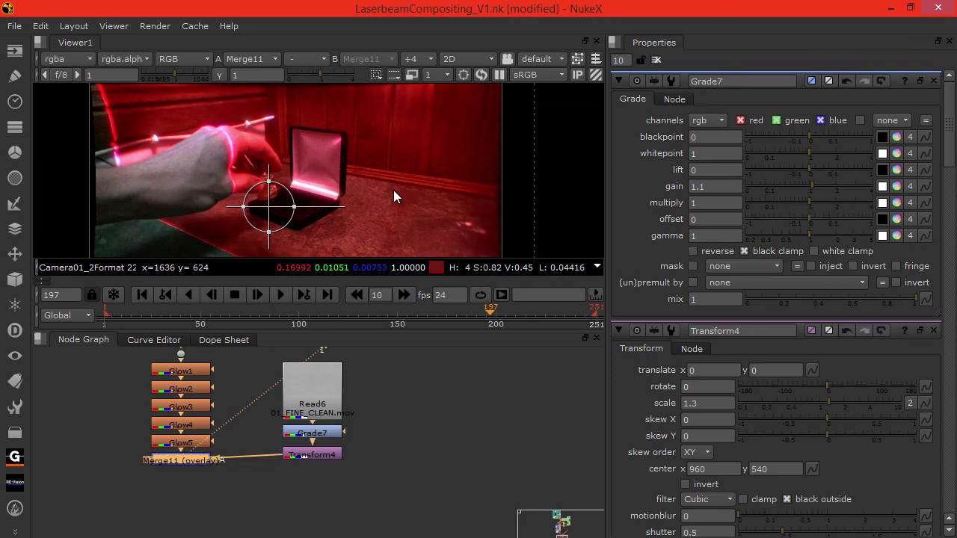
scroll(390, 188, down, 2)
middle_drag(400, 206, 359, 187)
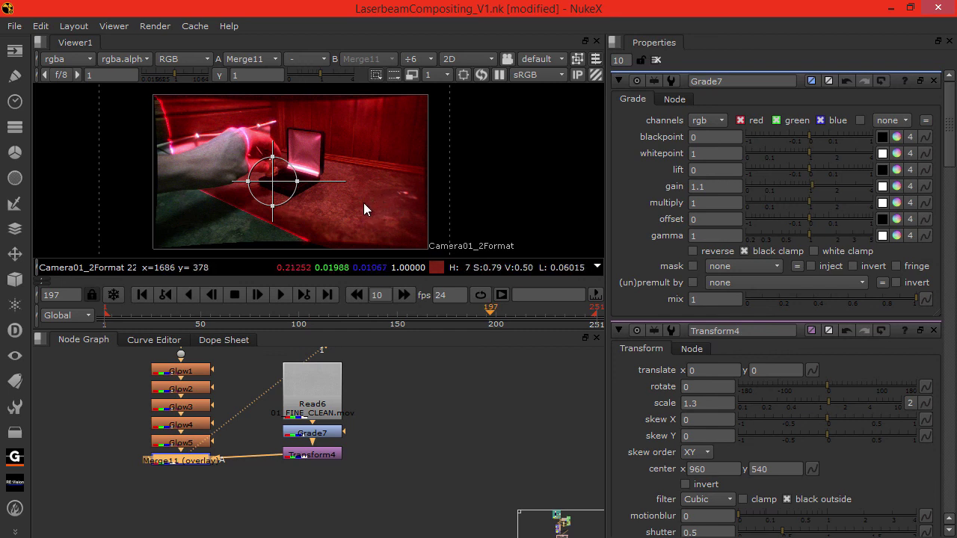
click(170, 461)
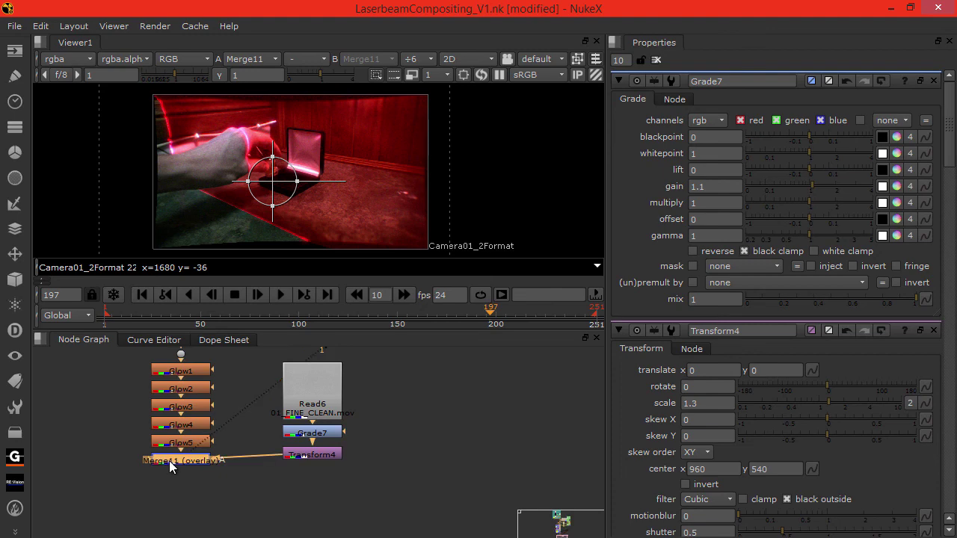